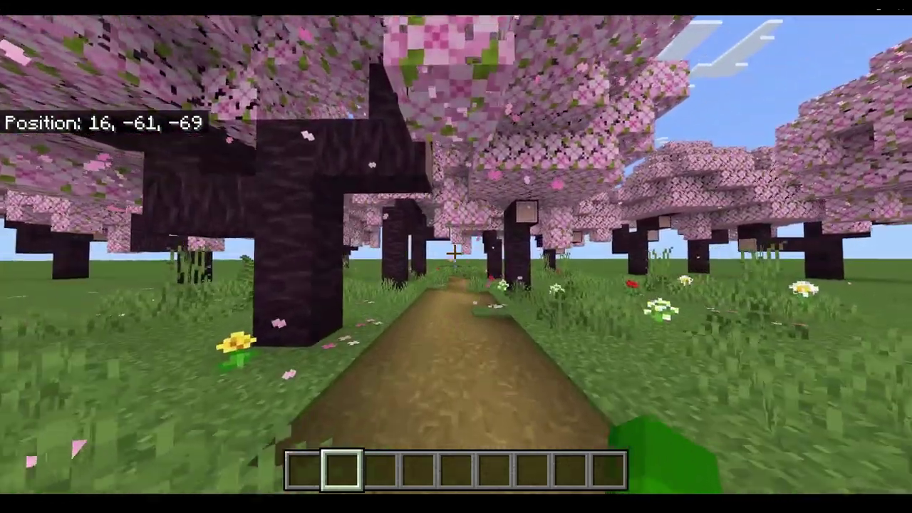
Step: Walk out of the cherry grove to the open grass and run /give @s structure_block to get a structure block
{"action": "key", "text": "w"}
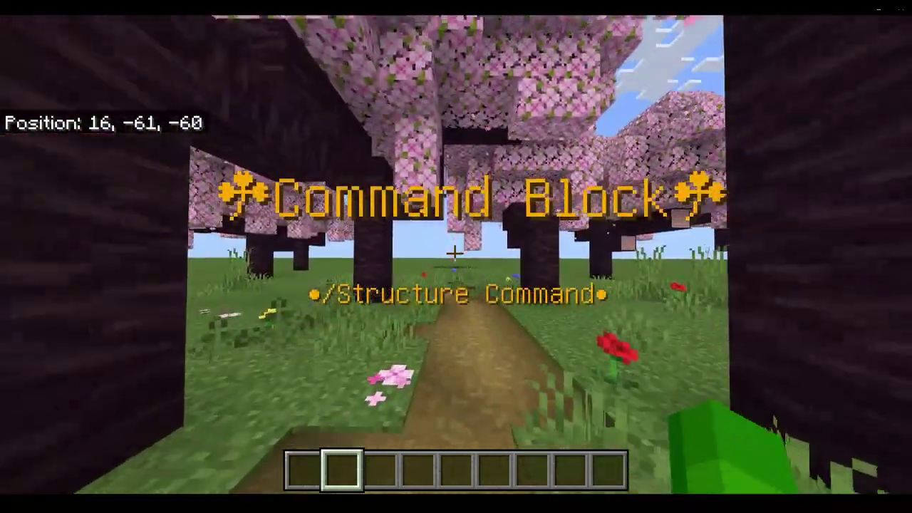
{"action": "key", "text": "w"}
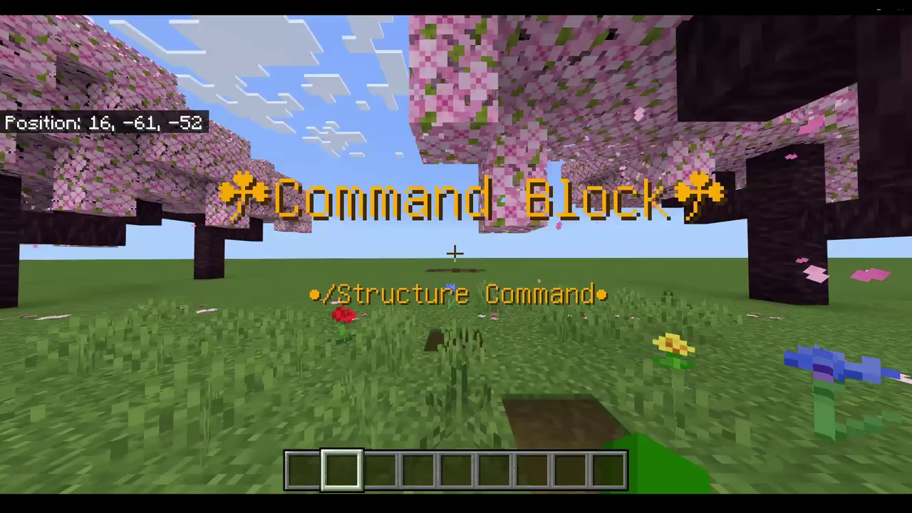
{"action": "key", "text": "w"}
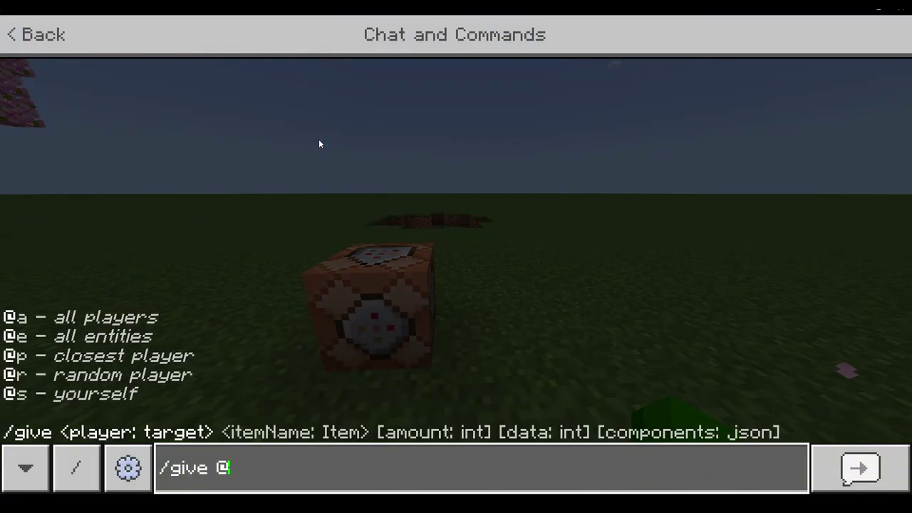
{"action": "key", "text": "Tab"}
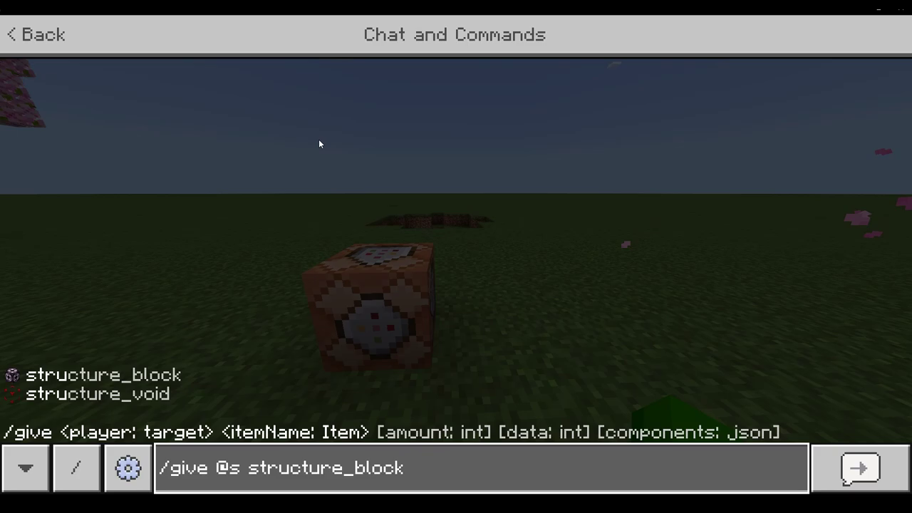
{"action": "key", "text": "Return"}
Step: Place the structure block on the open grass and remove the nearby command block
{"action": "key", "text": "2"}
{"action": "key", "text": "w"}
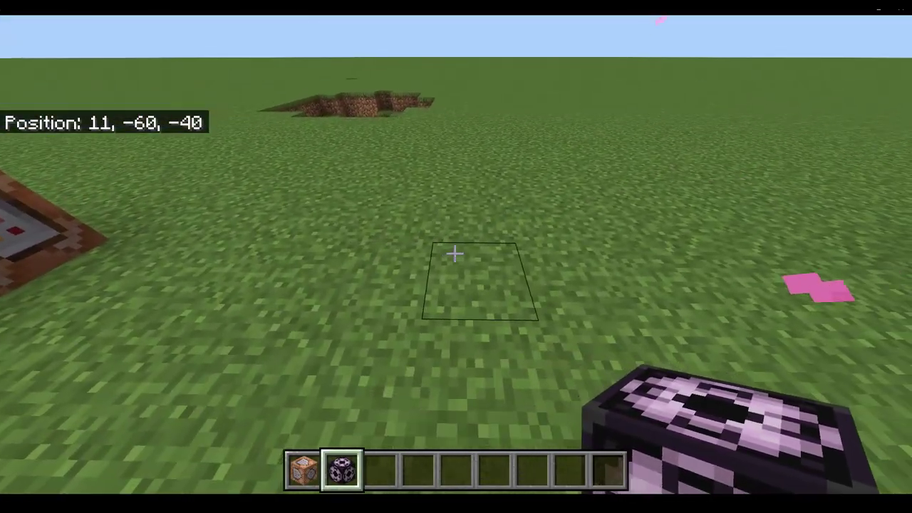
{"action": "right_click", "coordinate": [455, 254]}
{"action": "key", "text": "s"}
{"action": "key", "text": "5"}
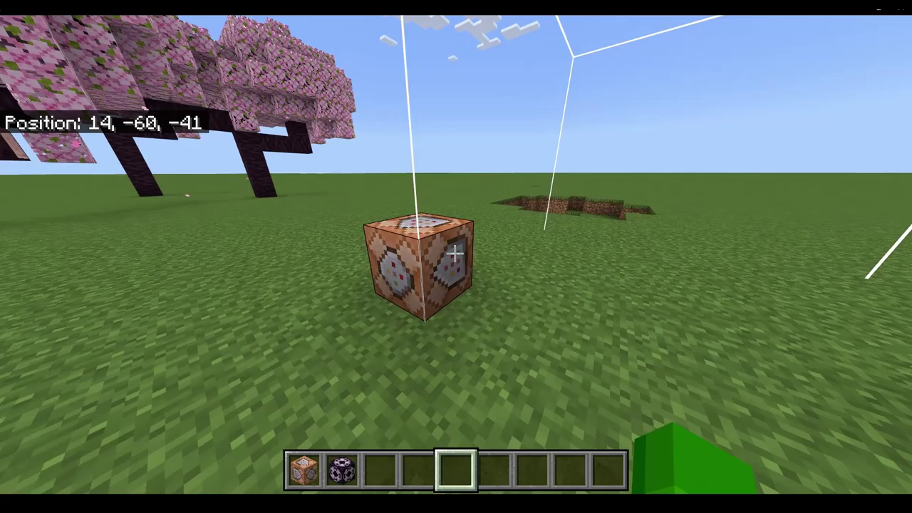
{"action": "left_click", "coordinate": [455, 254]}
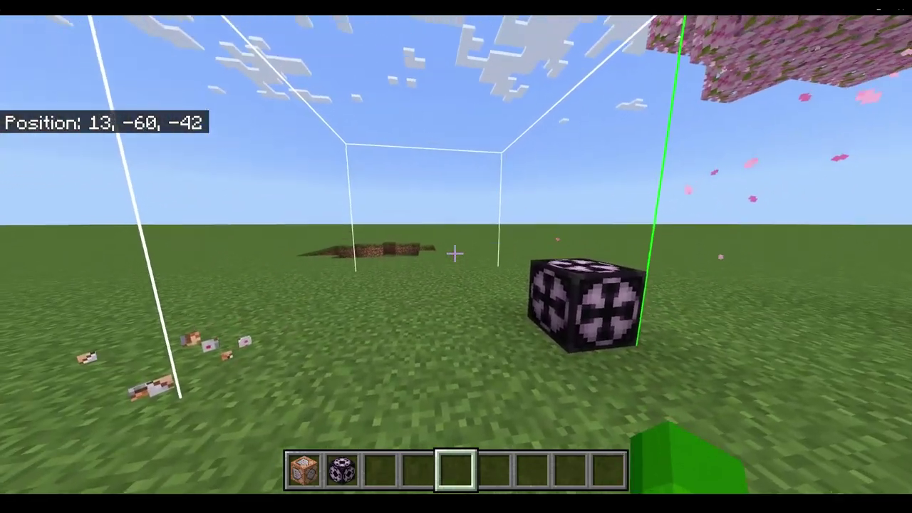
Step: Stock the hotbar with oak planks, yellow bamboo blocks, glass and a villager spawn egg
{"action": "key", "text": "d"}
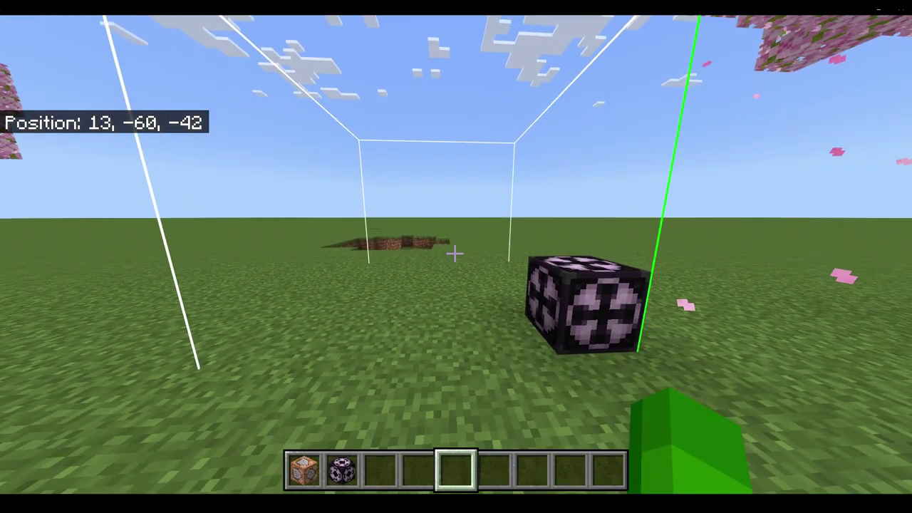
{"action": "key", "text": "w"}
{"action": "key", "text": "d"}
{"action": "key", "text": "a"}
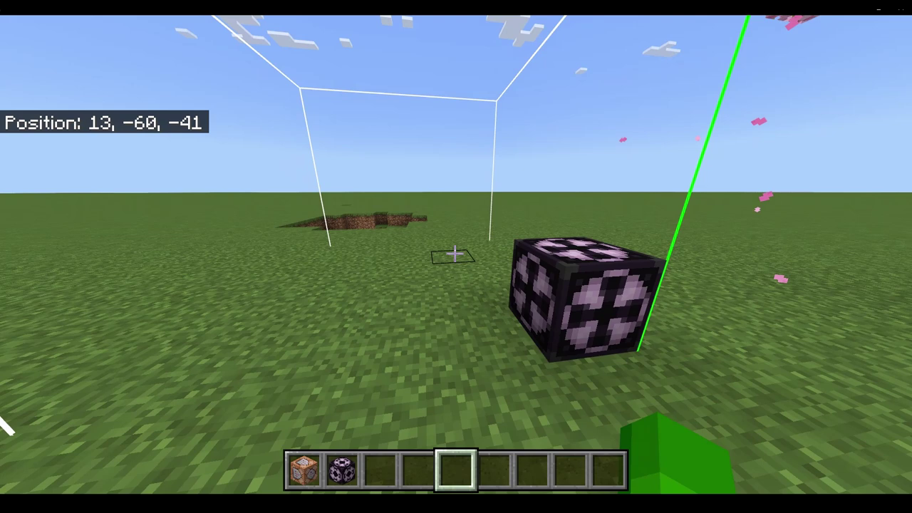
{"action": "key", "text": "d"}
{"action": "key", "text": "e"}
{"action": "left_click", "coordinate": [177, 187]}
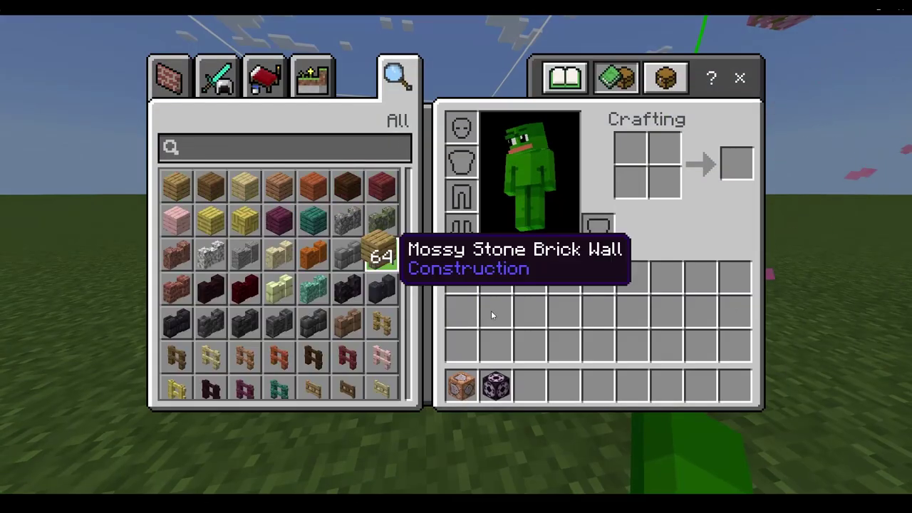
{"action": "left_click", "coordinate": [531, 389]}
{"action": "left_click", "coordinate": [211, 221]}
{"action": "left_click", "coordinate": [567, 388]}
{"action": "key", "text": "e"}
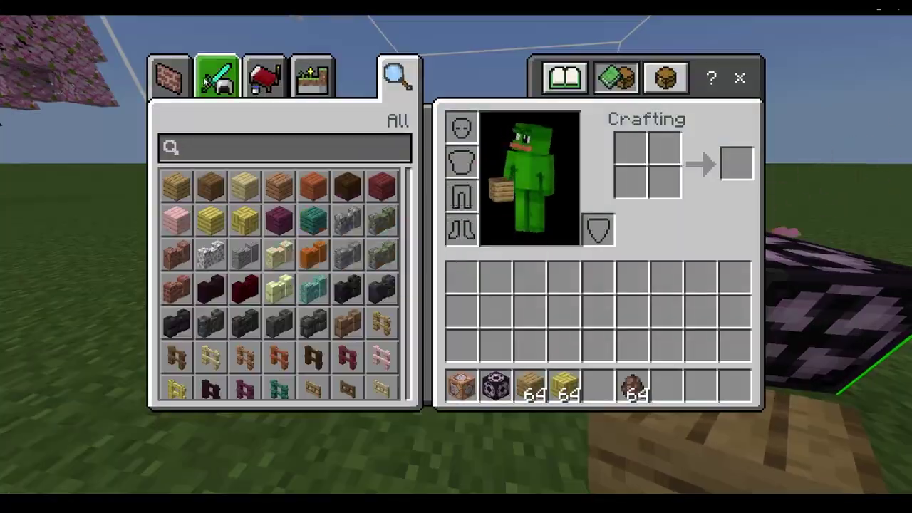
{"action": "left_click", "coordinate": [598, 385]}
{"action": "key", "text": "e"}
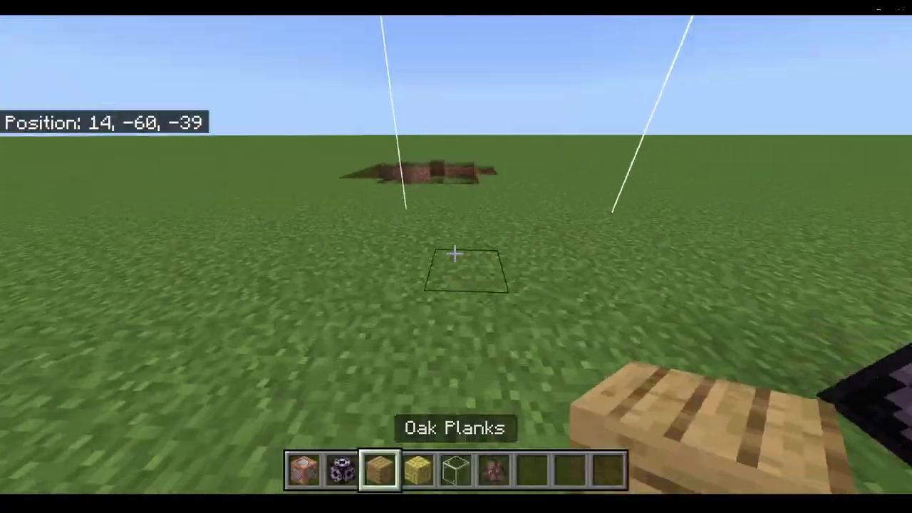
Step: Build an oak plank floor with a bamboo centre and glass walls inside the structure block's bounding box
{"action": "right_click", "coordinate": [457, 254]}
{"action": "key", "text": "4"}
{"action": "right_click", "coordinate": [456, 253]}
{"action": "key", "text": "5"}
{"action": "right_click", "coordinate": [456, 253]}
{"action": "right_click", "coordinate": [456, 254]}
{"action": "key", "text": "space"}
{"action": "right_click", "coordinate": [455, 254]}
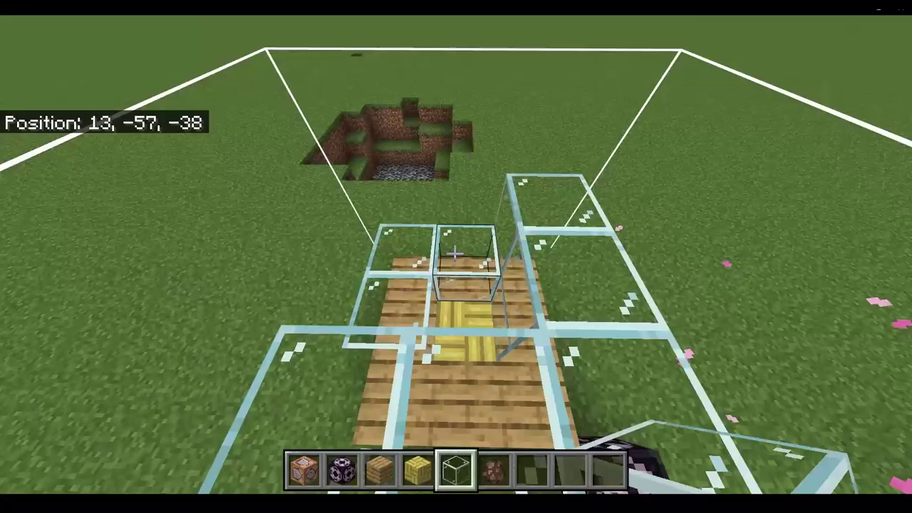
Step: Cover the glass house with an oak plank roof with a bamboo centre, enclosing a villager inside
{"action": "key", "text": "4"}
{"action": "right_click", "coordinate": [455, 253]}
{"action": "key", "text": "space"}
{"action": "key", "text": "3"}
{"action": "right_click", "coordinate": [455, 254]}
{"action": "right_click", "coordinate": [455, 254]}
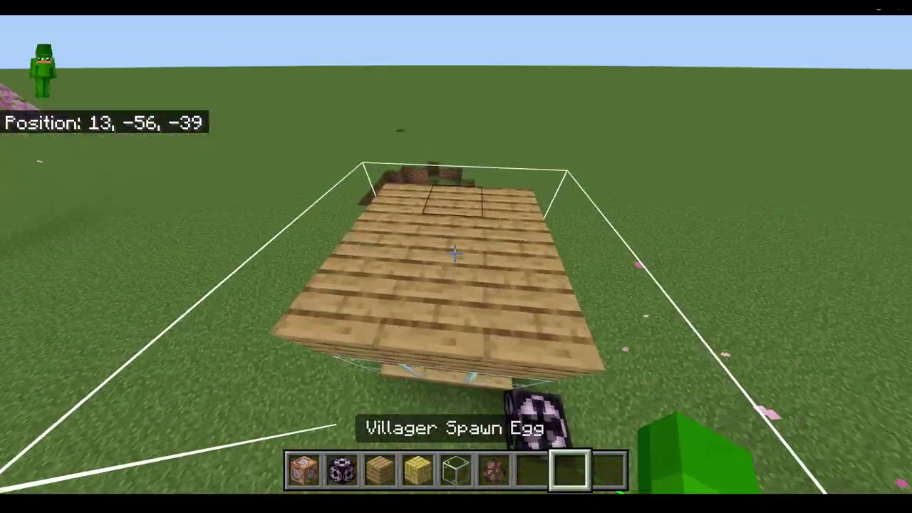
{"action": "right_click", "coordinate": [455, 254]}
{"action": "key", "text": "4"}
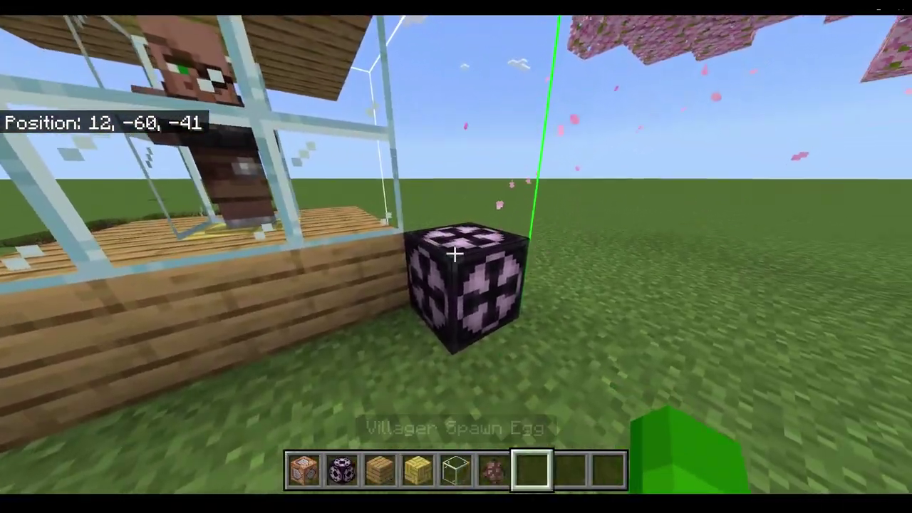
Step: Open the structure block's settings and name the structure testube
{"action": "right_click", "coordinate": [456, 254]}
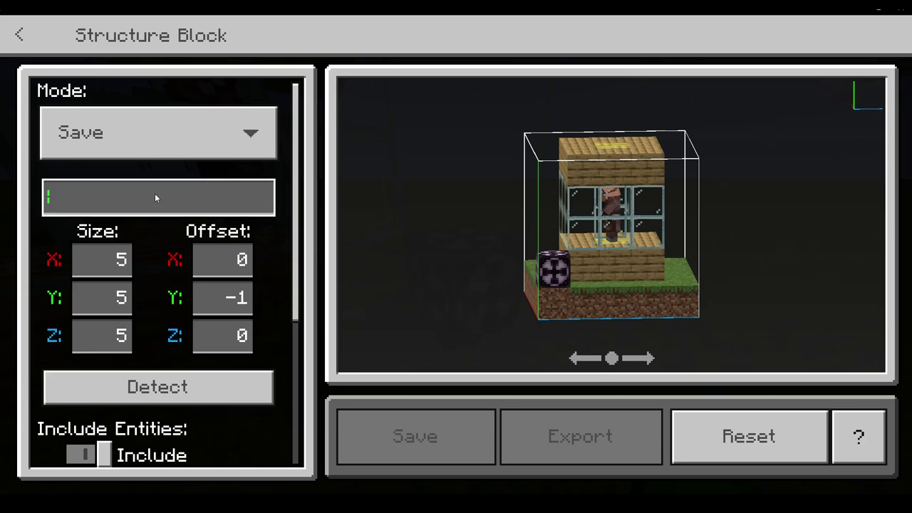
{"action": "type", "text": "testuve"}
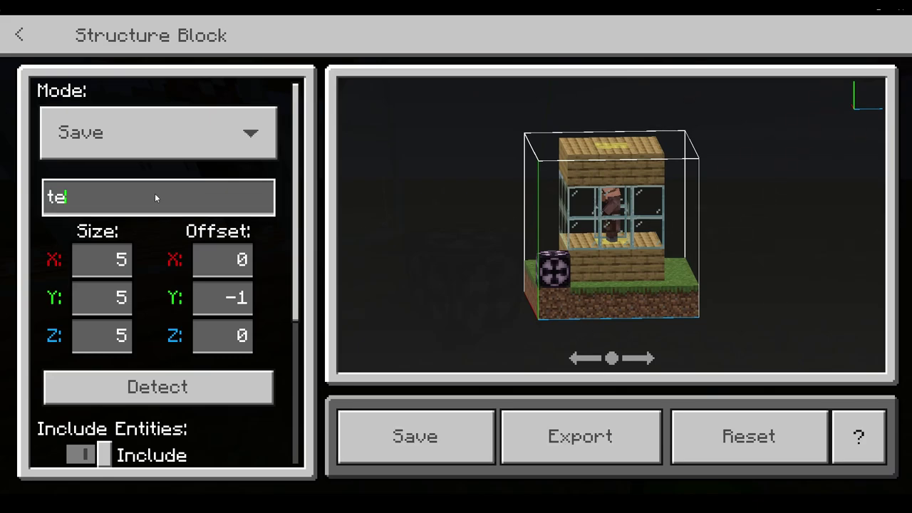
{"action": "key", "text": "BackSpace"}
{"action": "key", "text": "BackSpace"}
Step: Set the structure block's Redstone Save Mode to Save To Disk and save the structure
{"action": "scroll", "coordinate": [154, 194], "scroll_direction": "down", "scroll_amount": 3}
{"action": "left_click", "coordinate": [165, 371]}
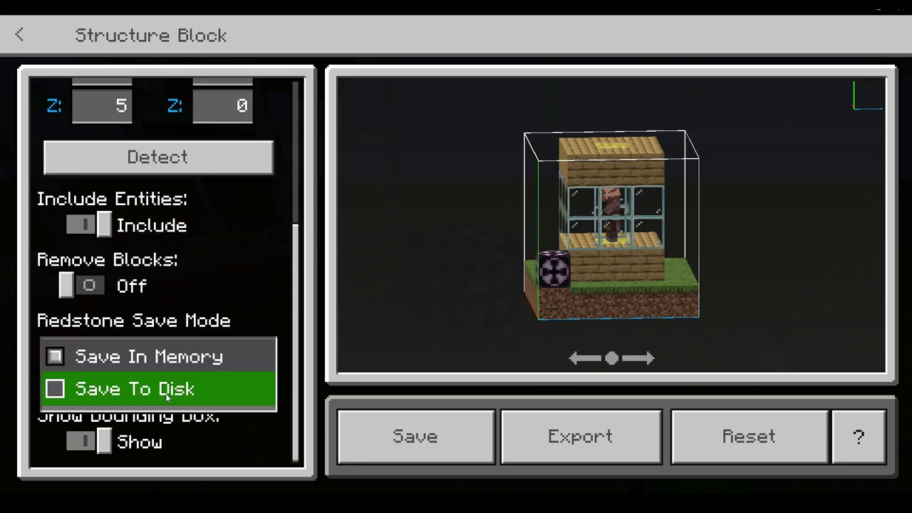
{"action": "left_click", "coordinate": [167, 395]}
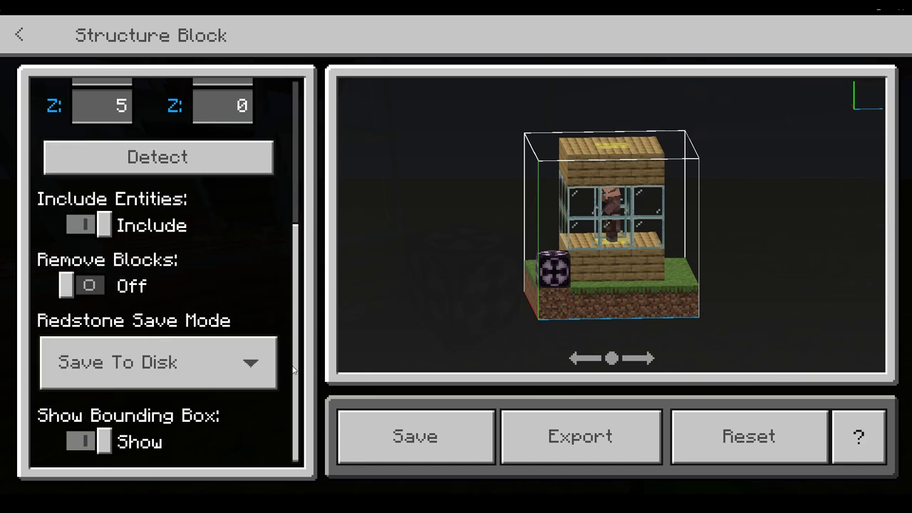
{"action": "left_click", "coordinate": [277, 389]}
{"action": "left_click", "coordinate": [266, 387]}
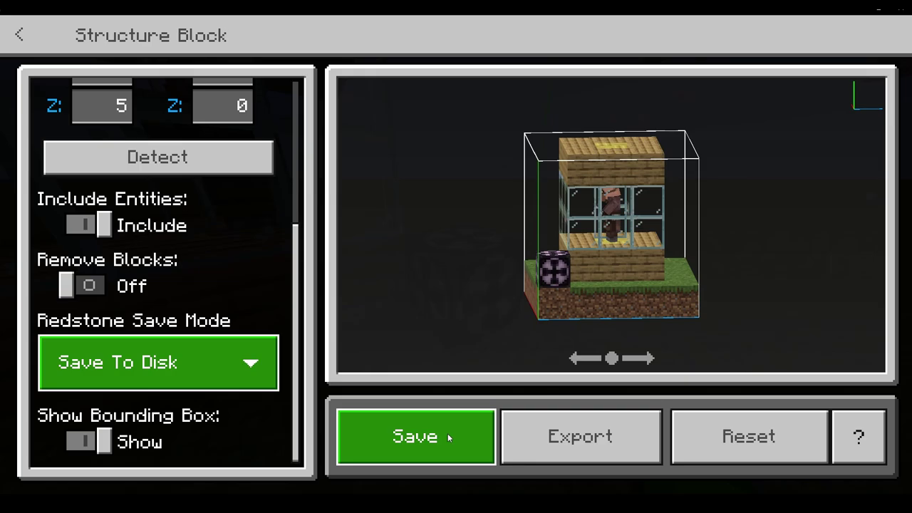
{"action": "left_click", "coordinate": [447, 437]}
{"action": "key", "text": "Escape"}
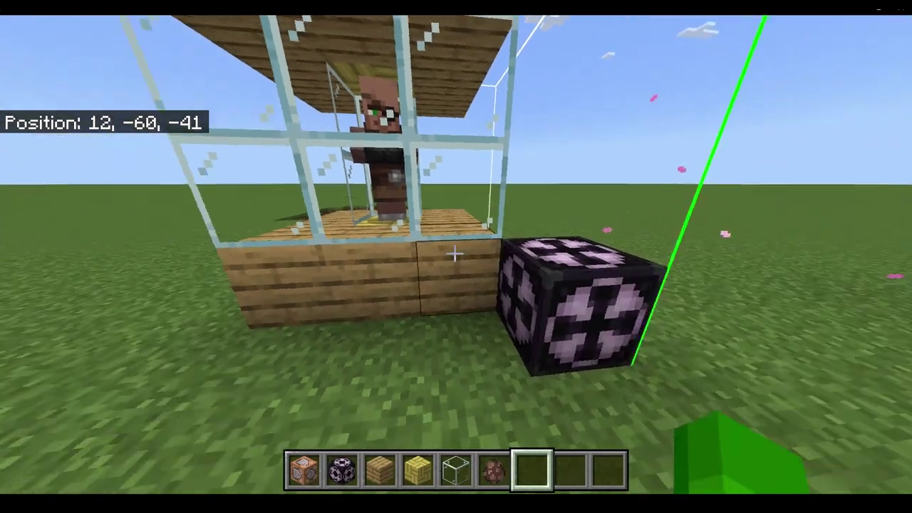
Step: Place a second structure block on the grass a few blocks beside the villager house
{"action": "key", "text": "w"}
{"action": "key", "text": "2"}
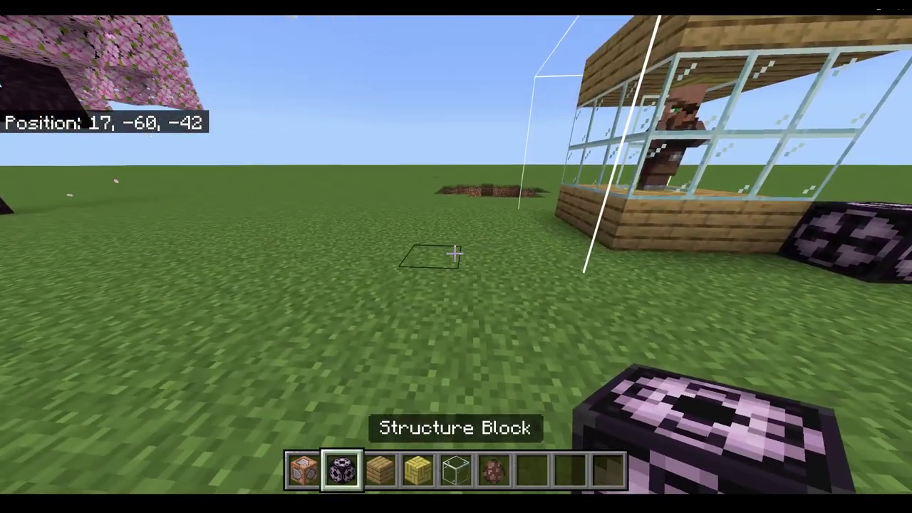
{"action": "right_click", "coordinate": [455, 253]}
{"action": "scroll", "coordinate": [455, 253], "scroll_direction": "down", "scroll_amount": 5}
{"action": "key", "text": "a"}
{"action": "key", "text": "w"}
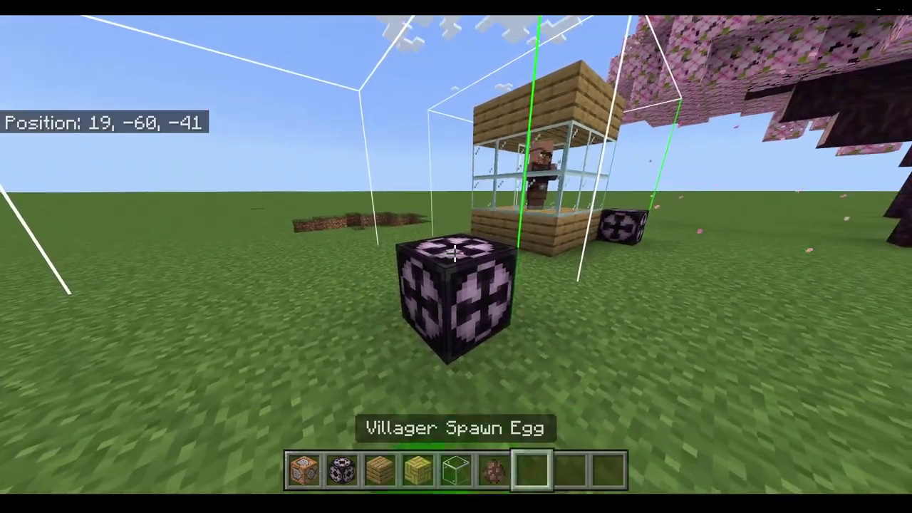
Step: Set the second structure block to Load mode, enter the structure name testube and load the copy
{"action": "right_click", "coordinate": [454, 253]}
{"action": "left_click", "coordinate": [146, 139]}
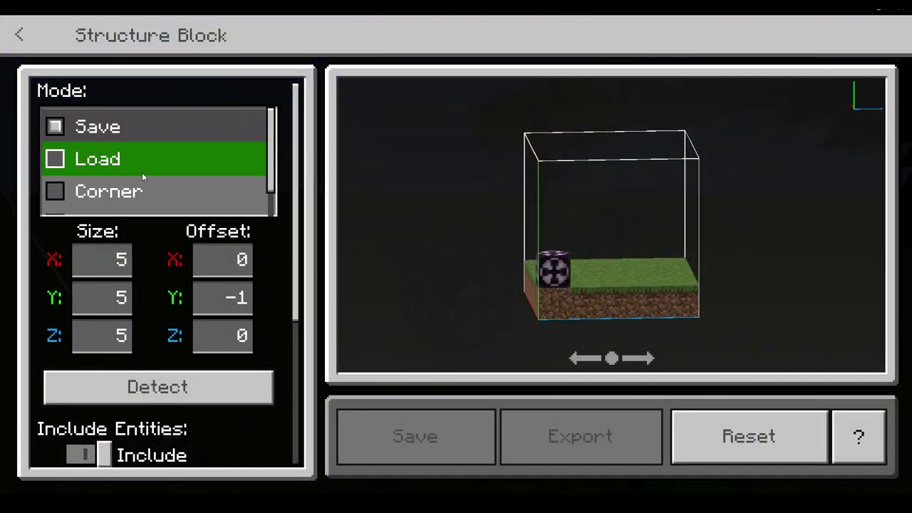
{"action": "left_click", "coordinate": [142, 171]}
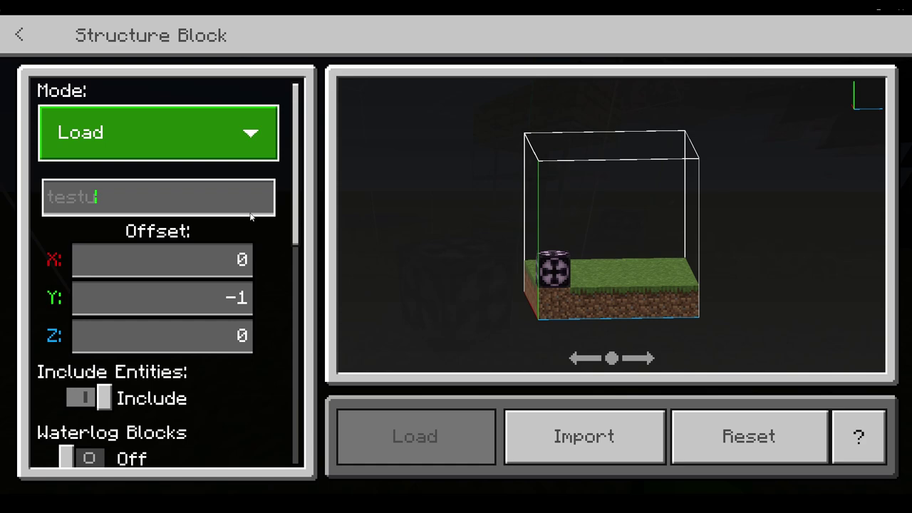
{"action": "key", "text": "BackSpace"}
{"action": "type", "text": "e"}
{"action": "key", "text": "Return"}
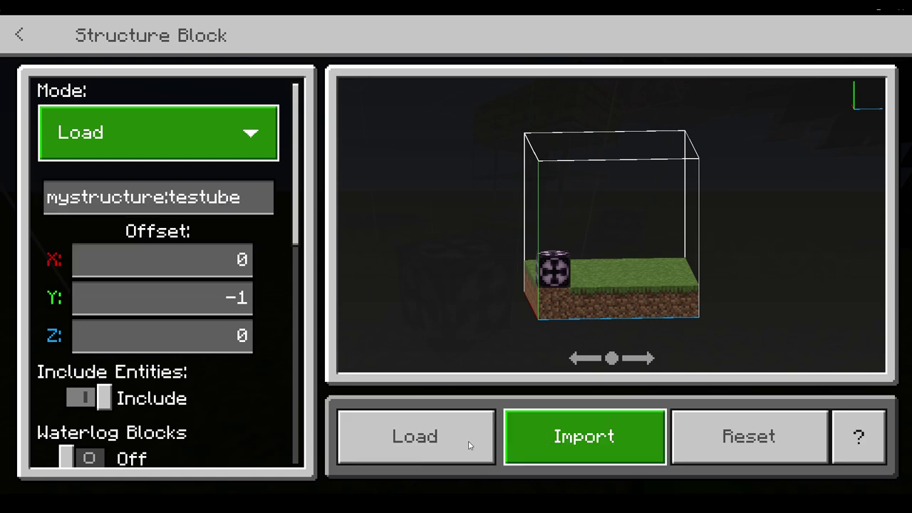
{"action": "left_click", "coordinate": [468, 440]}
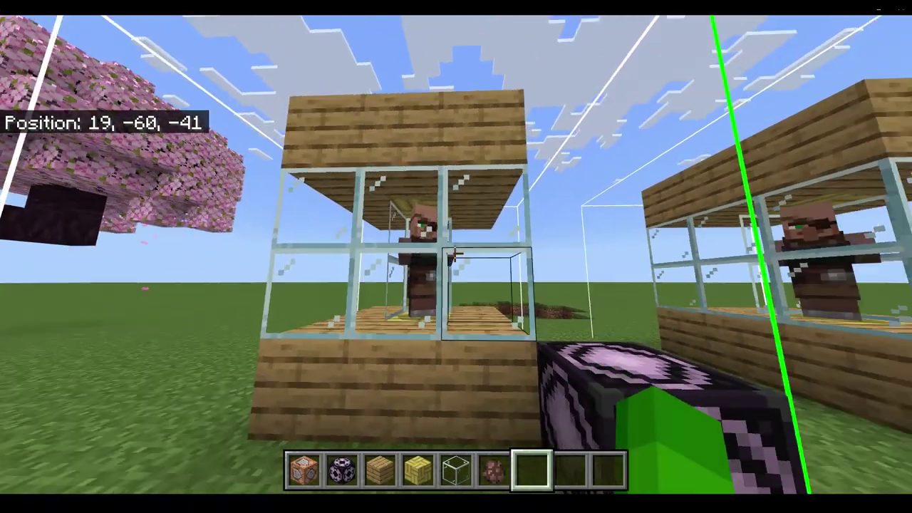
Step: Walk back to the original villager house and remove the structure block next to it
{"action": "key", "text": "s"}
{"action": "key", "text": "w"}
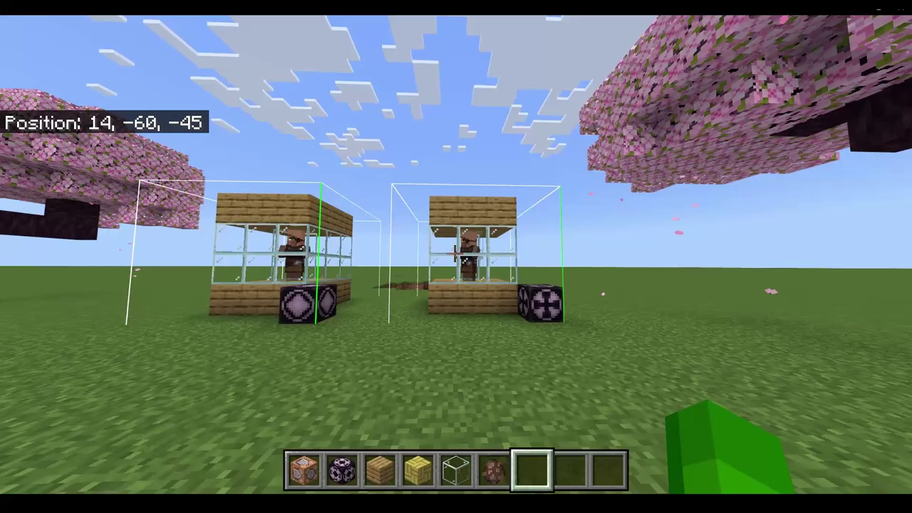
{"action": "key", "text": "w"}
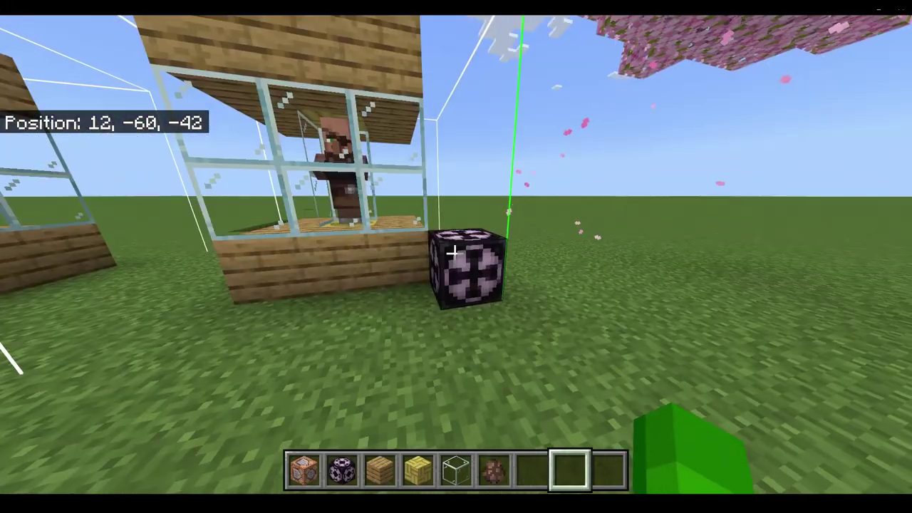
{"action": "left_click", "coordinate": [455, 254]}
{"action": "key", "text": "a"}
{"action": "key", "text": "w"}
{"action": "scroll", "coordinate": [455, 254], "scroll_direction": "down", "scroll_amount": 1}
Step: Check the /structure save command in chat, and put a Block of Diamond in the hotbar ready for placing
{"action": "key", "text": "slash"}
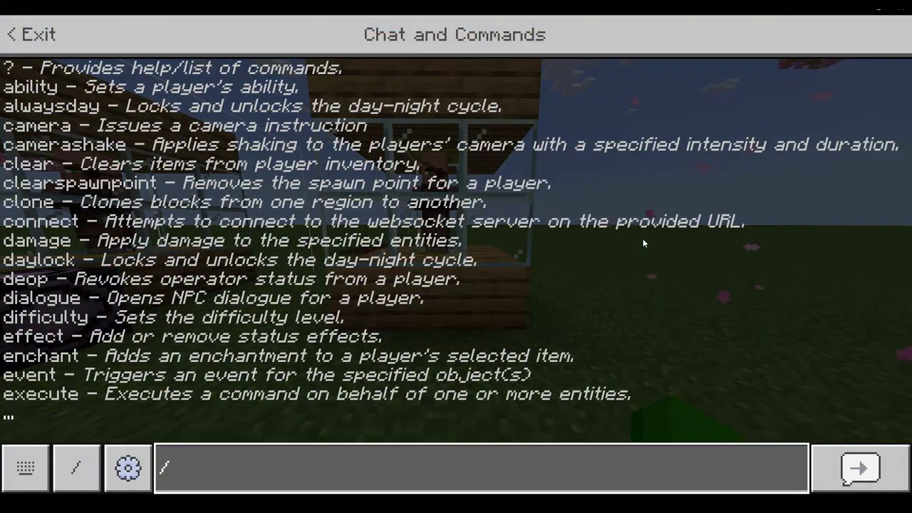
{"action": "type", "text": "structure save"}
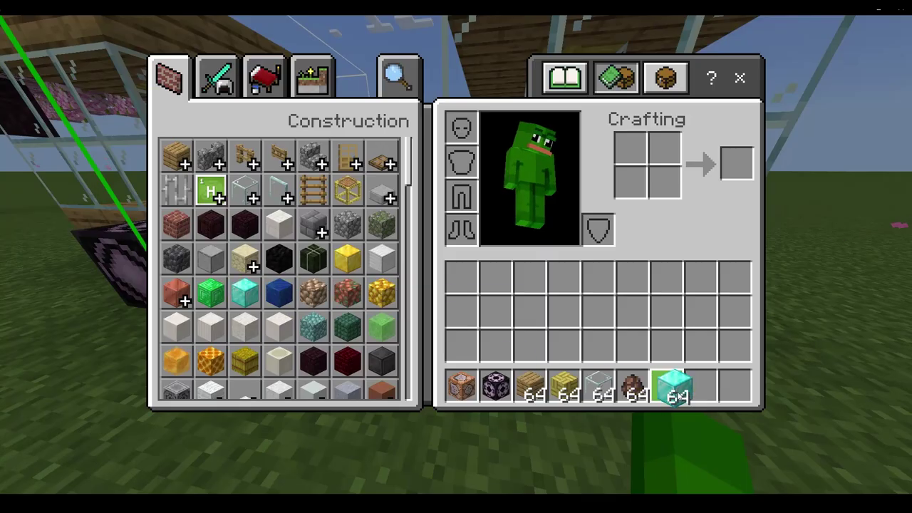
{"action": "key", "text": "e"}
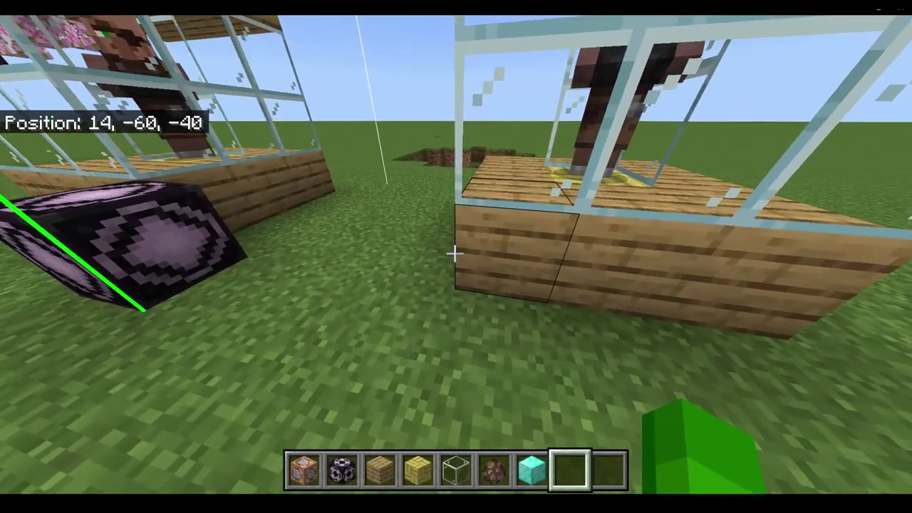
{"action": "scroll", "coordinate": [455, 253], "scroll_direction": "up", "scroll_amount": 1}
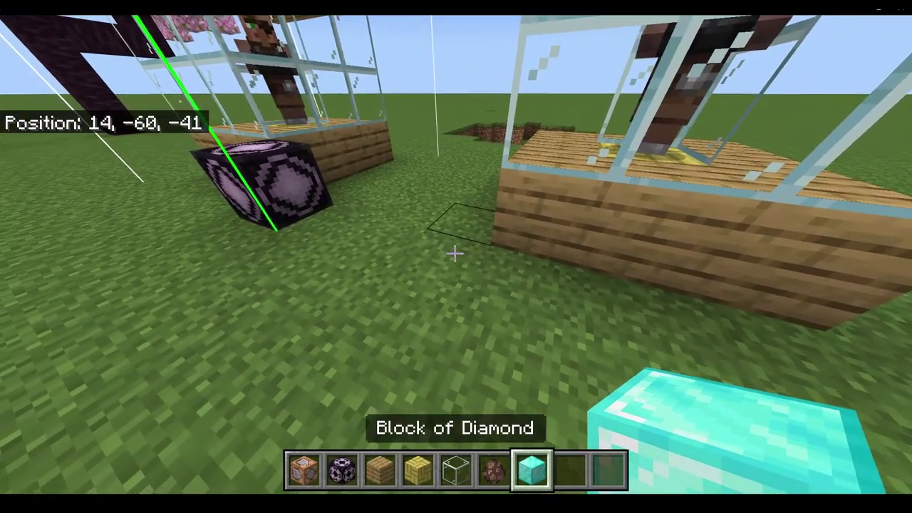
Step: Replace the grass block near the original house's front corner with a Block of Diamond set flush with the ground
{"action": "left_click", "coordinate": [454, 253]}
{"action": "right_click", "coordinate": [455, 254]}
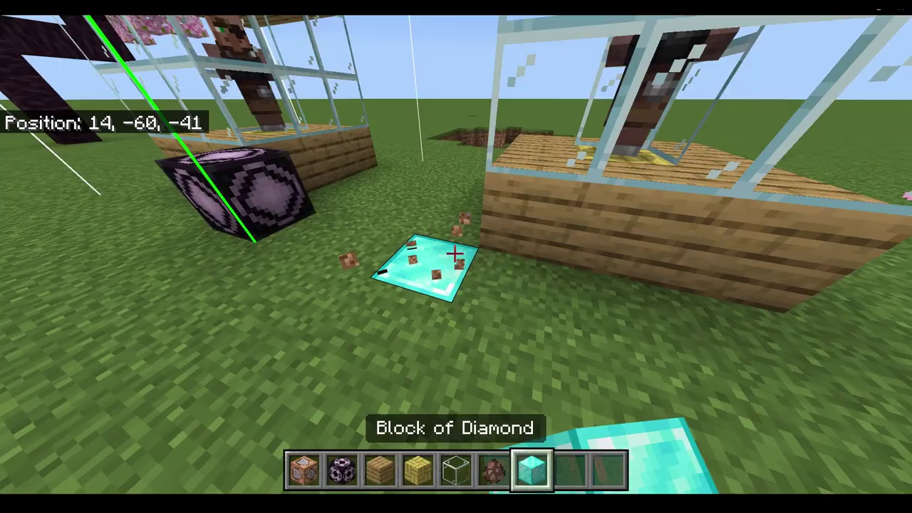
{"action": "key", "text": "space"}
{"action": "key", "text": "space"}
{"action": "key", "text": "s"}
{"action": "left_click", "coordinate": [456, 256]}
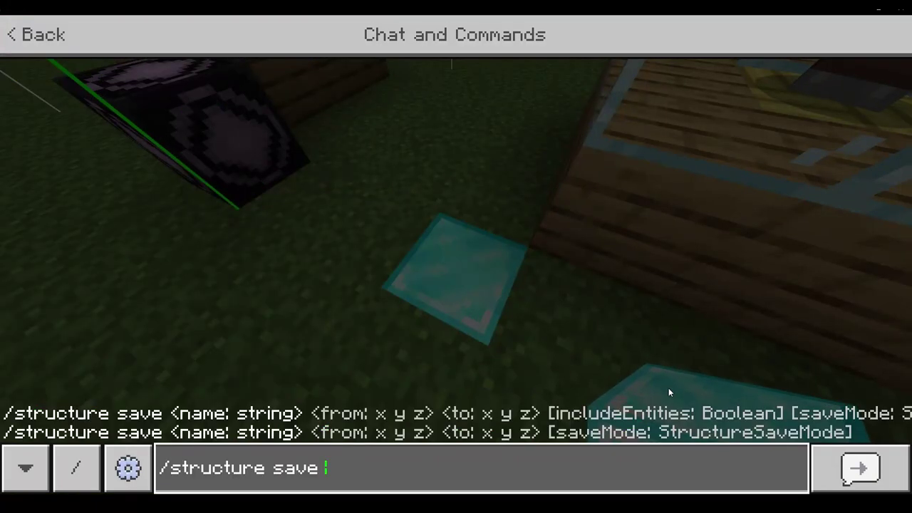
Step: Name the structure testtube in the /structure save command and enter 15 -61 -39 as the first corner
{"action": "type", "text": "testtube"}
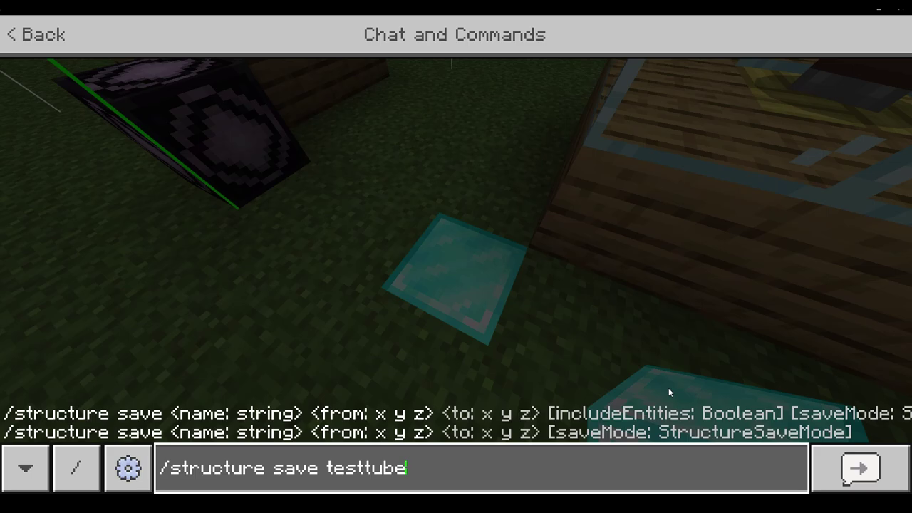
{"action": "type", "text": " 15 ~"}
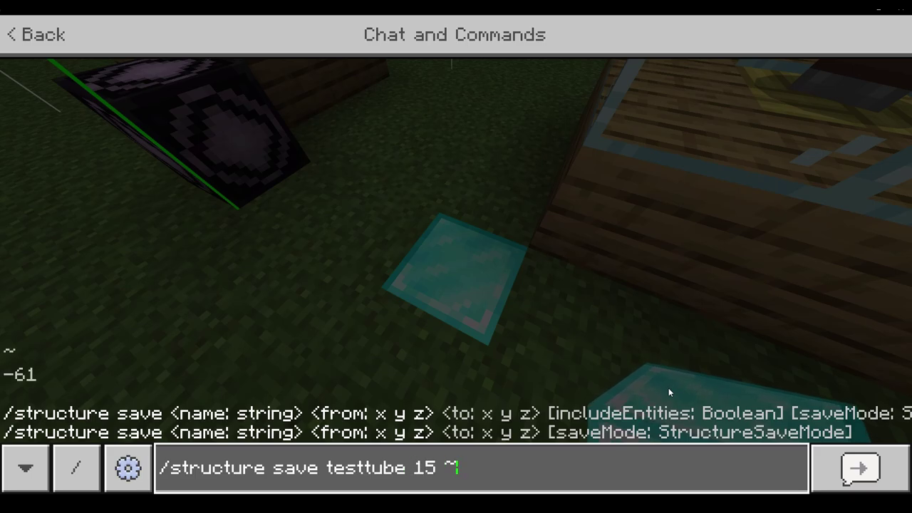
{"action": "key", "text": "Tab"}
{"action": "type", "text": "~"}
{"action": "key", "text": "Tab"}
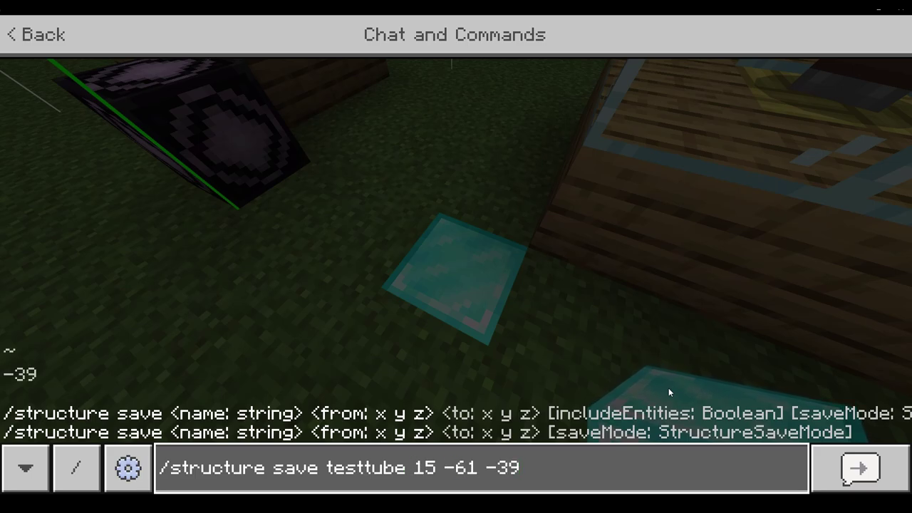
{"action": "key", "text": "Return"}
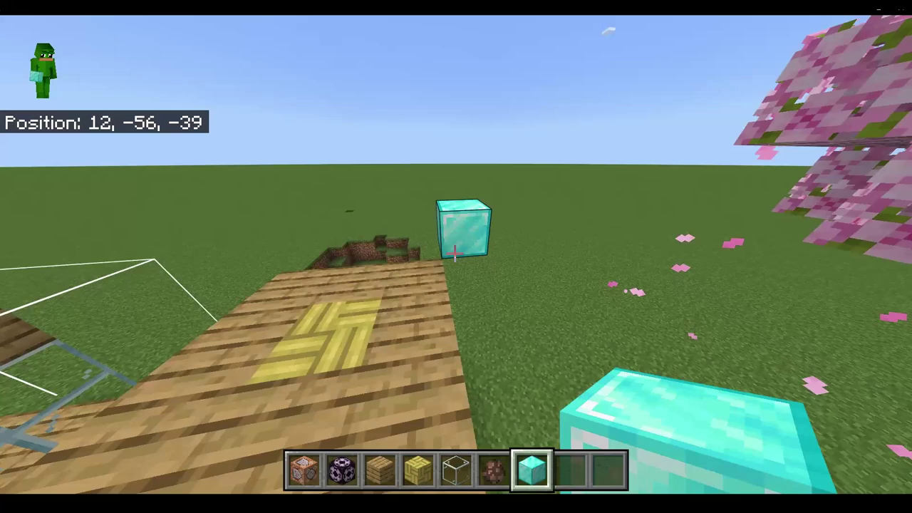
Step: Add 11 -56 -35 as the opposite corner in the testtube save command
{"action": "key", "text": "t"}
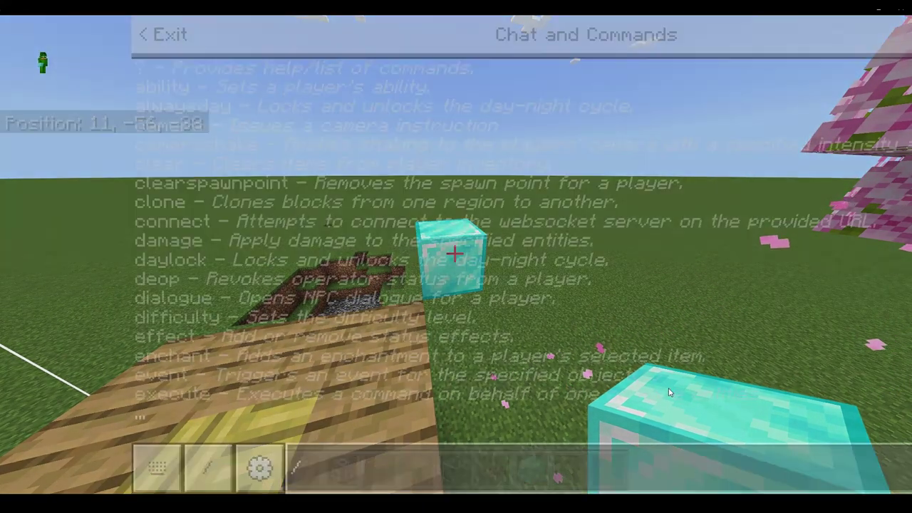
{"action": "key", "text": "Up"}
{"action": "key", "text": "Tab"}
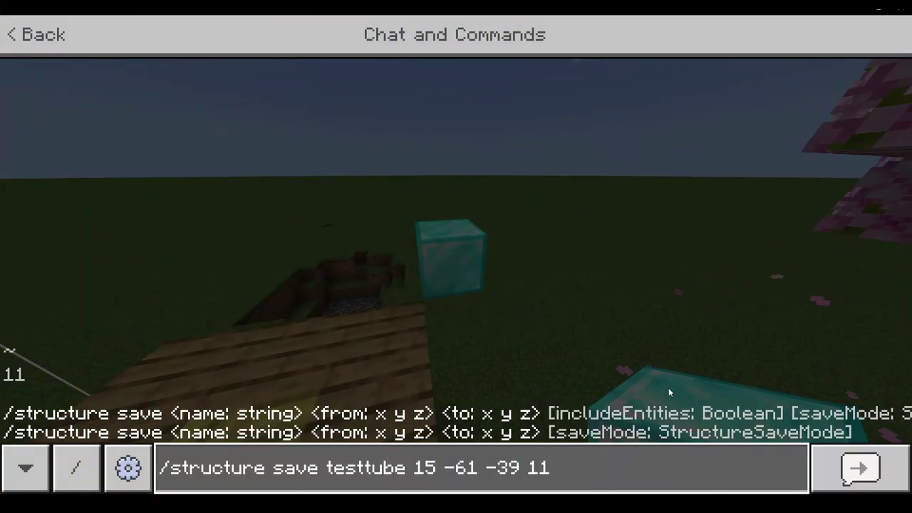
{"action": "key", "text": "Tab"}
{"action": "key", "text": "Tab"}
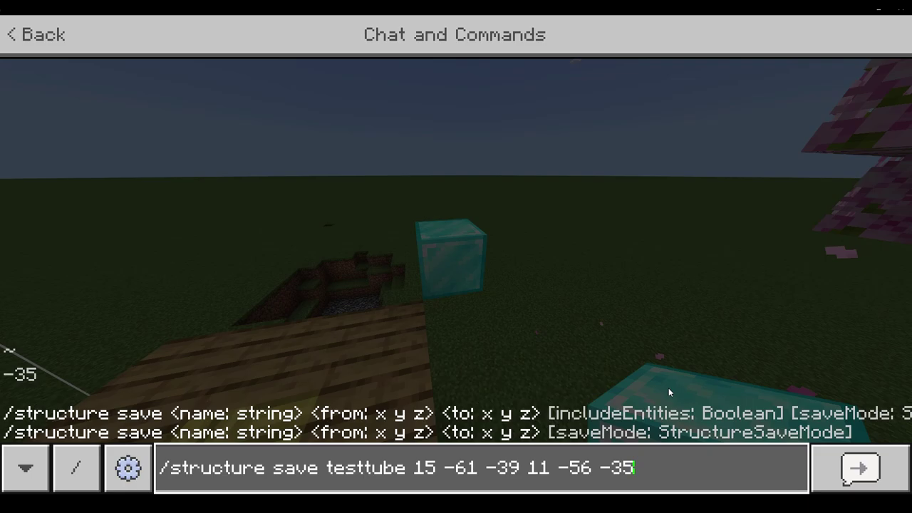
Step: Complete the testtube save command with entities true, save mode disk and blocks true, run it and leave the chat
{"action": "left_click", "coordinate": [649, 384]}
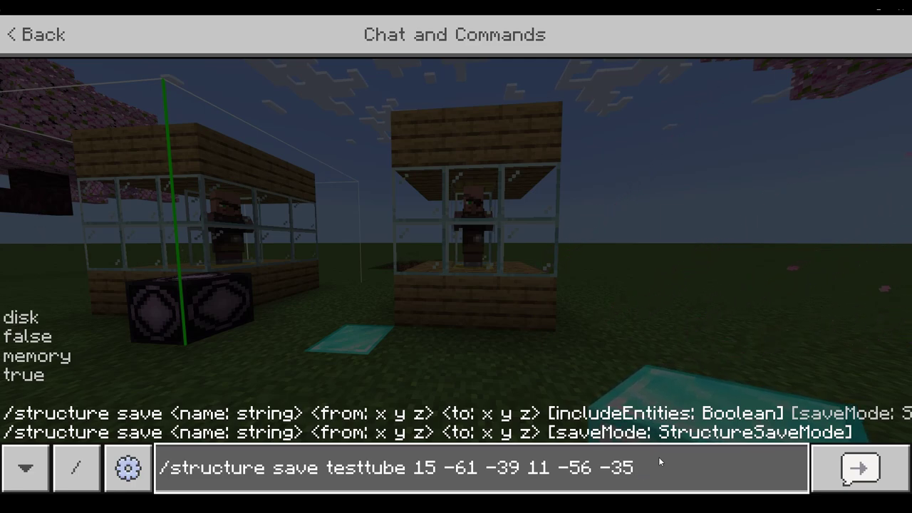
{"action": "type", "text": "true"}
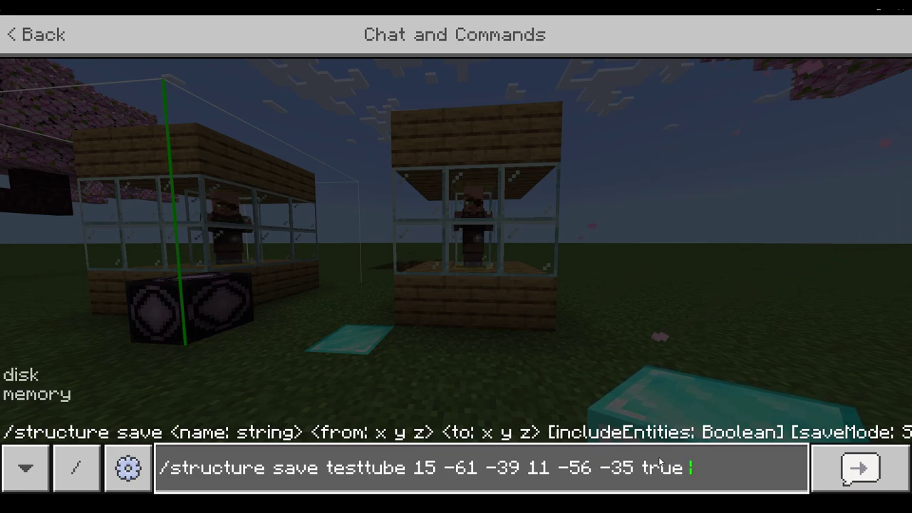
{"action": "type", "text": " d"}
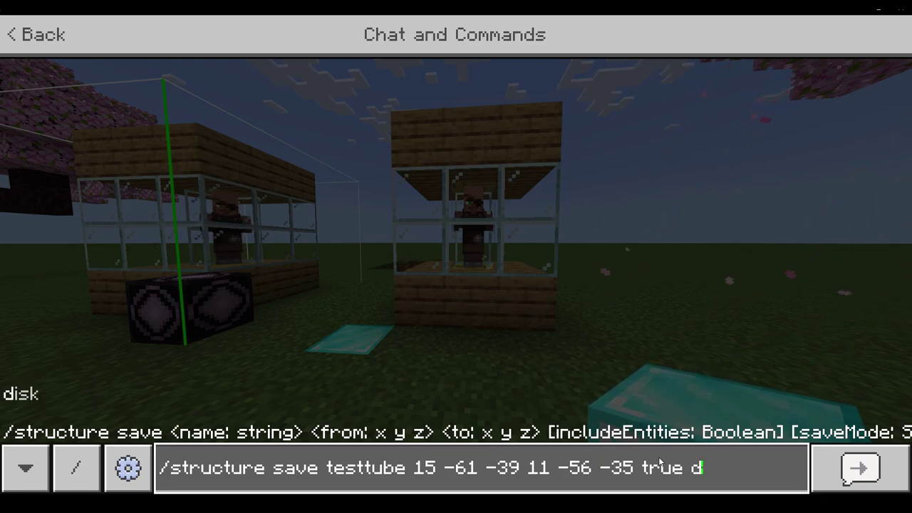
{"action": "type", "text": "isk"}
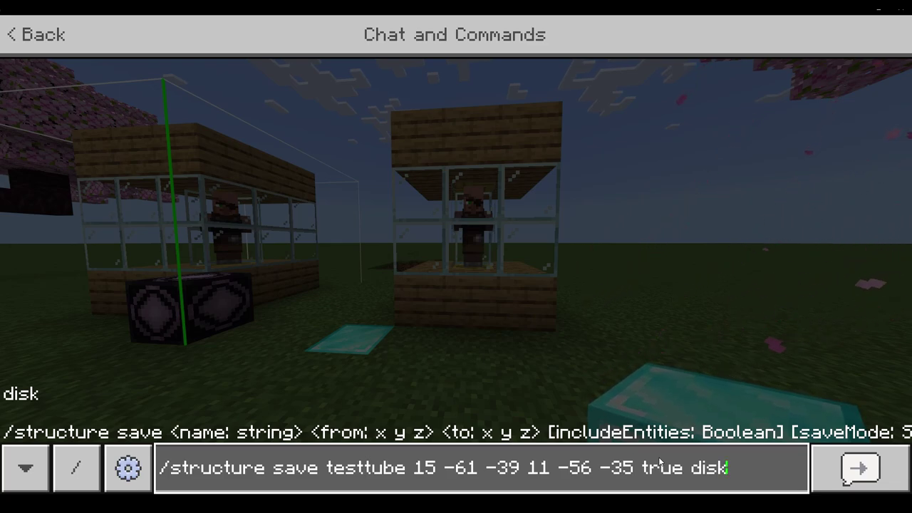
{"action": "left_click", "coordinate": [660, 466]}
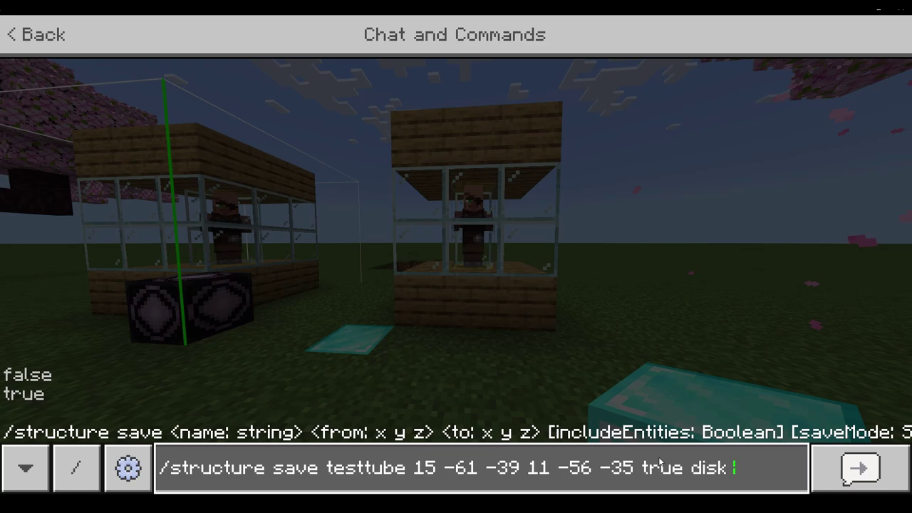
{"action": "type", "text": "true"}
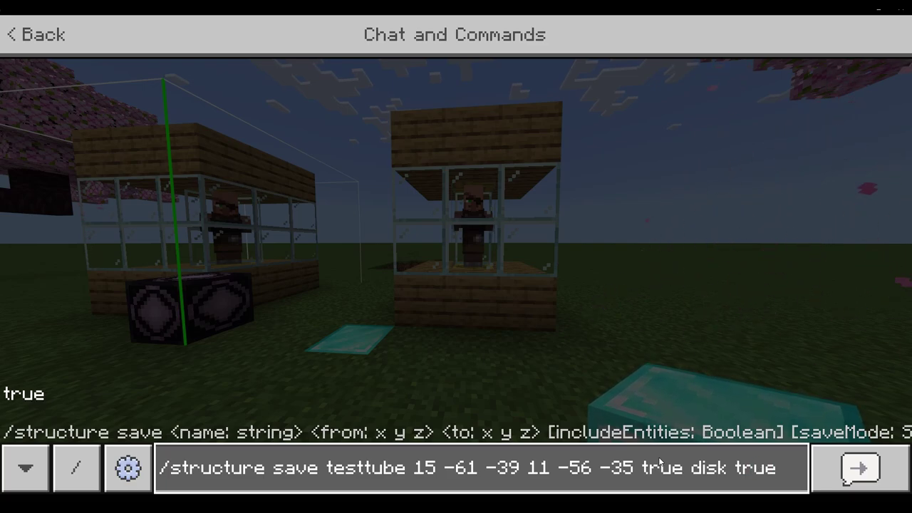
{"action": "key", "text": "Return"}
{"action": "key", "text": "Up"}
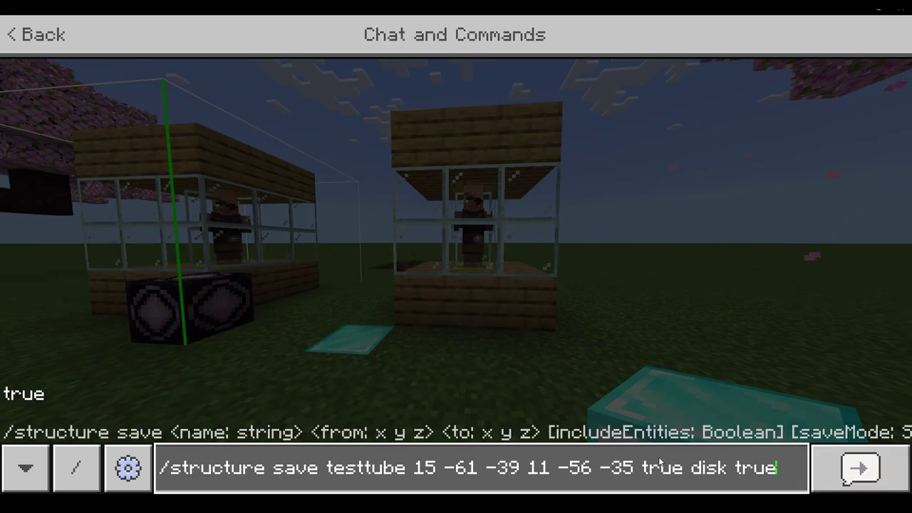
{"action": "key", "text": "Escape"}
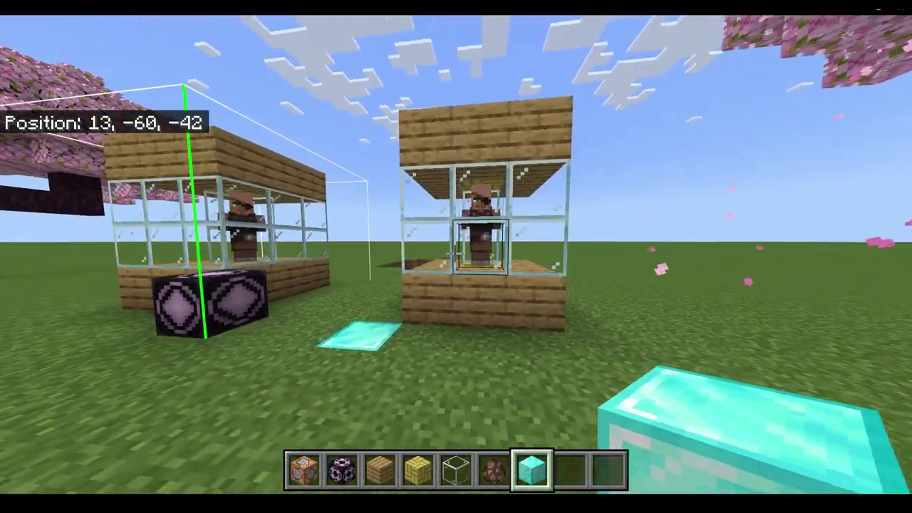
Step: Walk past the original house to open ground and replace a grass block there with a flush Block of Diamond
{"action": "key", "text": "w"}
{"action": "key", "text": "d"}
{"action": "scroll", "coordinate": [455, 253], "scroll_direction": "down", "scroll_amount": 2}
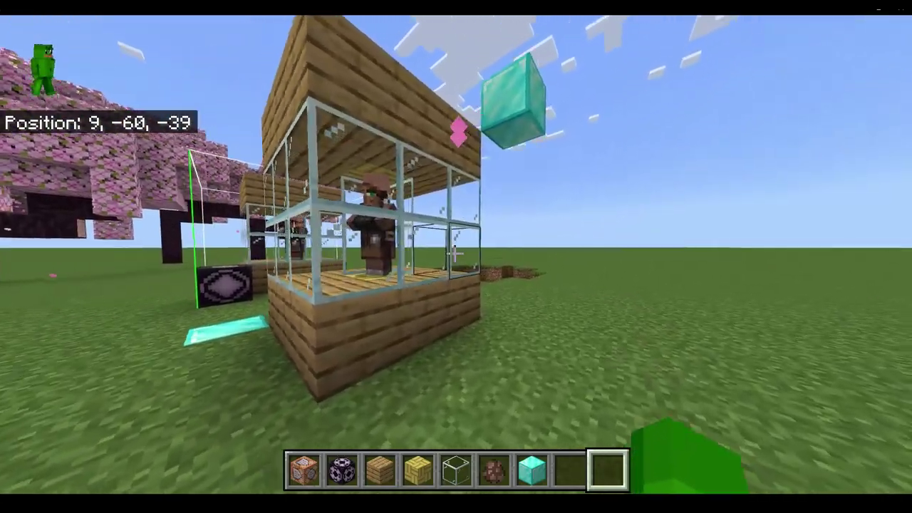
{"action": "key", "text": "w"}
{"action": "key", "text": "7"}
{"action": "left_click", "coordinate": [454, 253]}
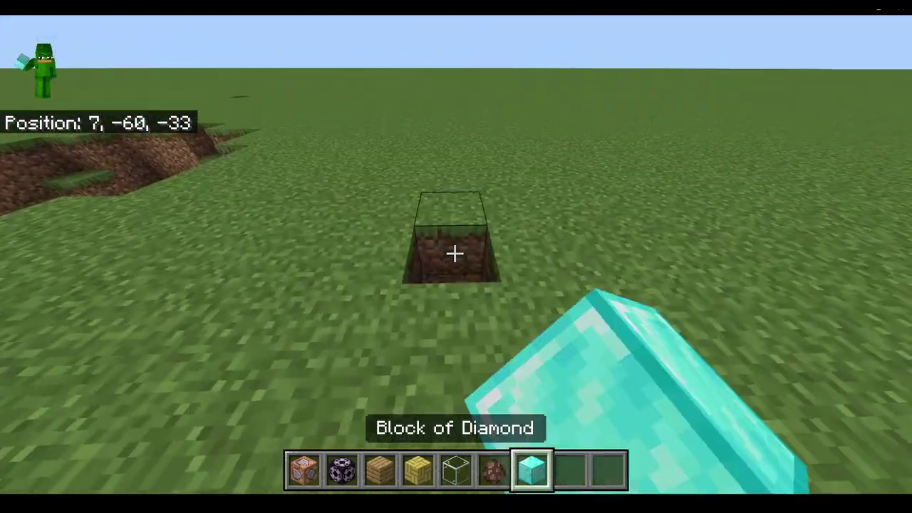
{"action": "right_click", "coordinate": [454, 253]}
Step: Run /structure load testtube 7 -61 -31 to load a copy of the house on the open ground
{"action": "key", "text": "slash"}
{"action": "type", "text": "structure "}
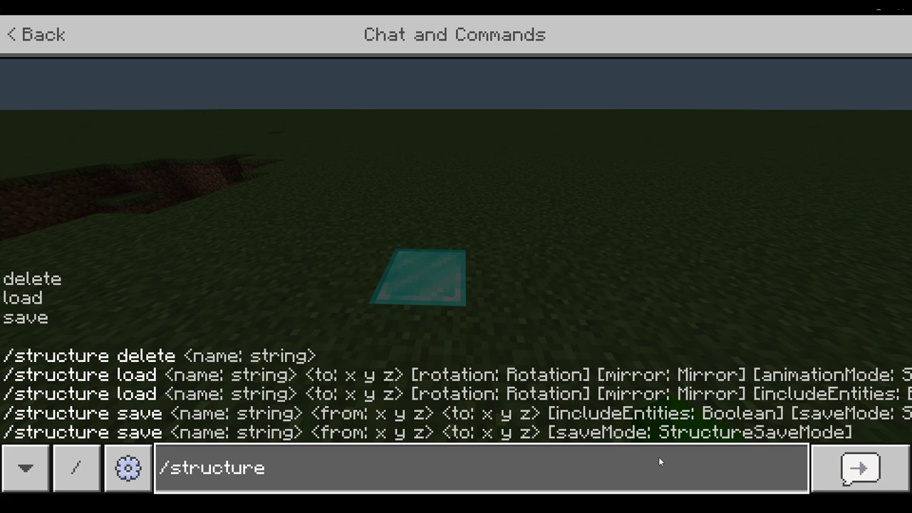
{"action": "type", "text": "load testtube 7 -61"}
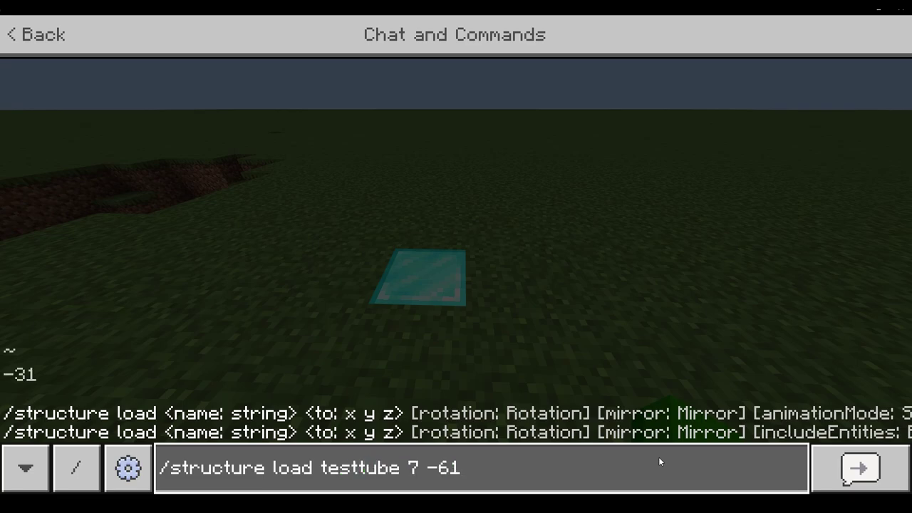
{"action": "type", "text": " -31"}
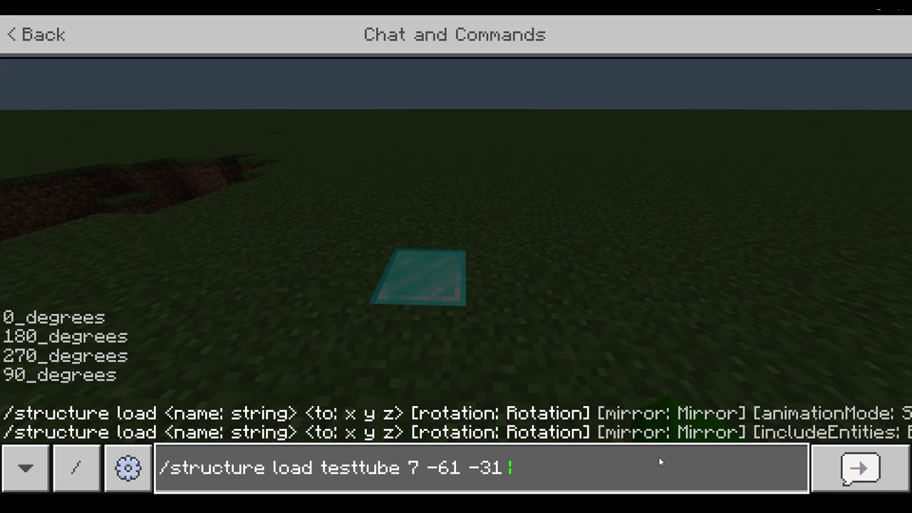
{"action": "key", "text": "BackSpace"}
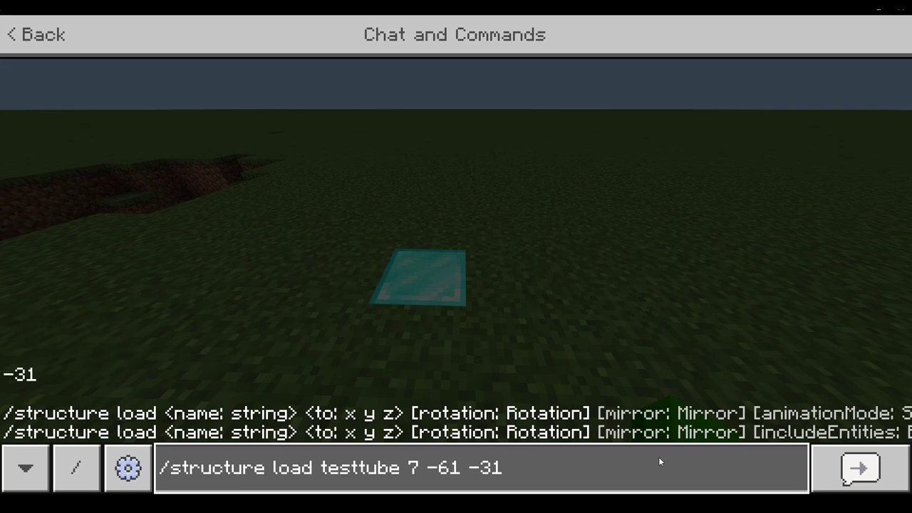
{"action": "key", "text": "Return"}
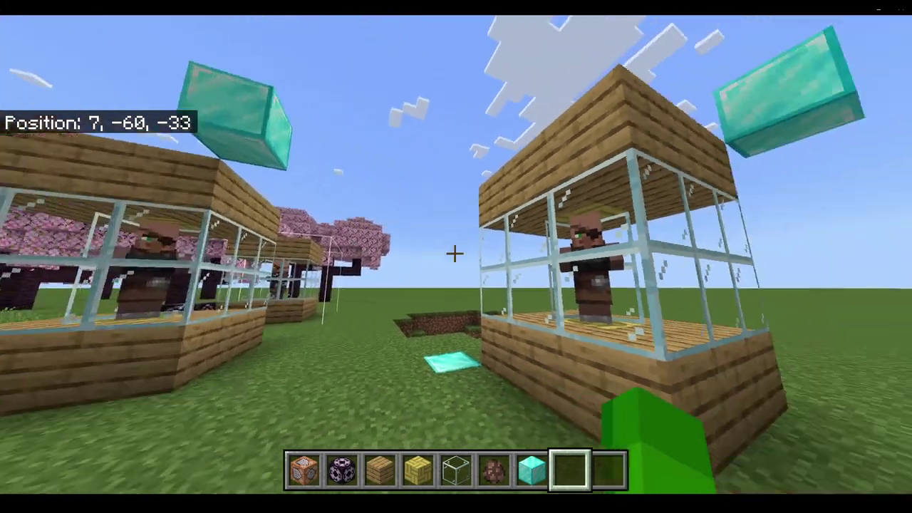
Step: Replace the ground-level Block of Diamond at the loaded copy's corner with a Grass Block
{"action": "key", "text": "a"}
{"action": "key", "text": "d"}
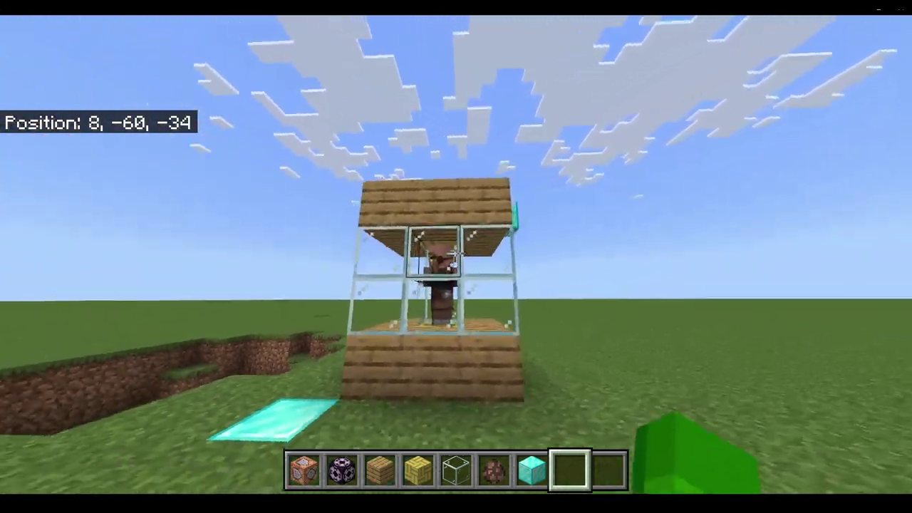
{"action": "key", "text": "d"}
{"action": "key", "text": "a"}
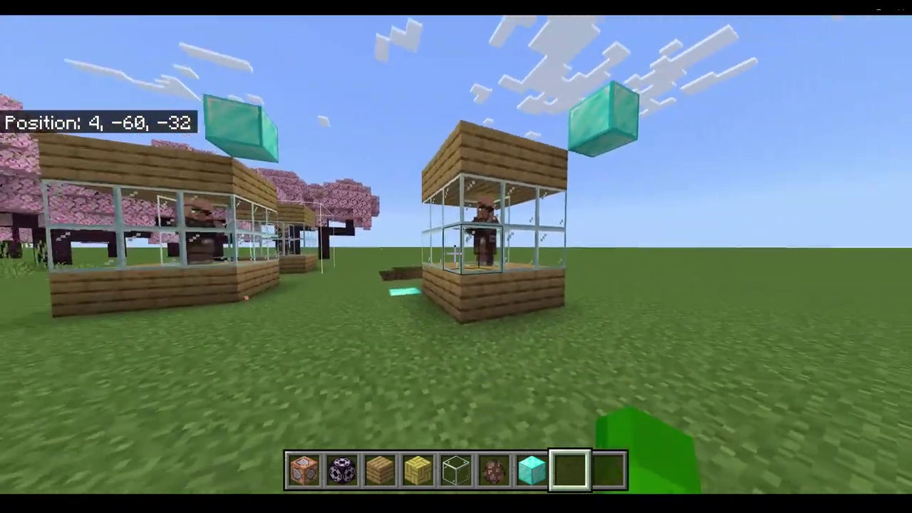
{"action": "key", "text": "w"}
{"action": "scroll", "coordinate": [456, 257], "scroll_direction": "up", "scroll_amount": 2}
{"action": "scroll", "coordinate": [456, 257], "scroll_direction": "down", "scroll_amount": 2}
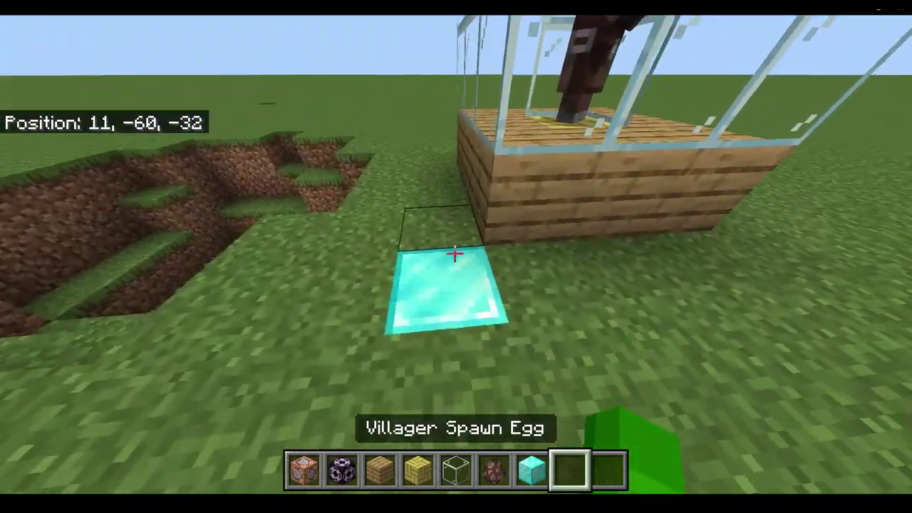
{"action": "key", "text": "s"}
{"action": "key", "text": "w"}
{"action": "scroll", "coordinate": [455, 254], "scroll_direction": "down", "scroll_amount": 1}
{"action": "middle_click", "coordinate": [454, 254]}
{"action": "left_click", "coordinate": [455, 253]}
{"action": "right_click", "coordinate": [455, 254]}
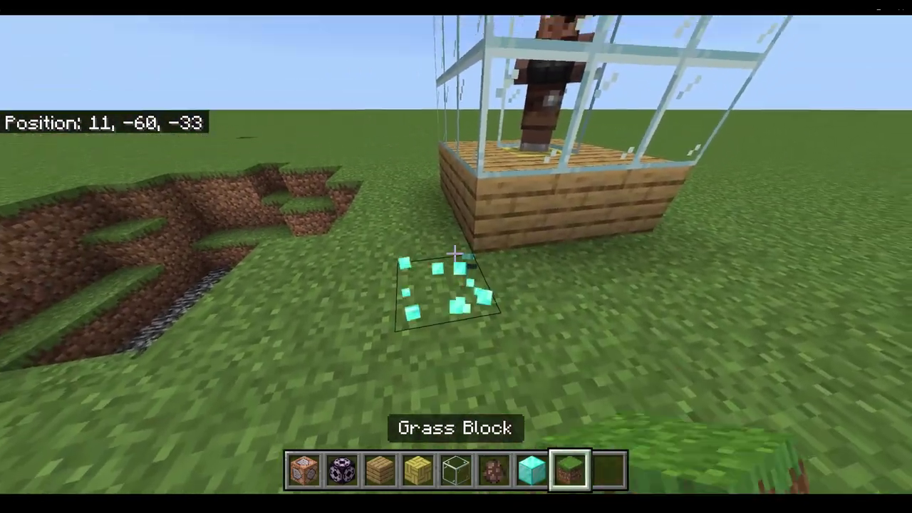
Step: Fly up and break the floating Block of Diamond at the loaded copy's roof corner
{"action": "key", "text": "space"}
{"action": "key", "text": "space"}
{"action": "key", "text": "s"}
{"action": "key", "text": "w"}
{"action": "scroll", "coordinate": [455, 254], "scroll_direction": "down", "scroll_amount": 1}
{"action": "left_click", "coordinate": [454, 254]}
{"action": "key", "text": "shift"}
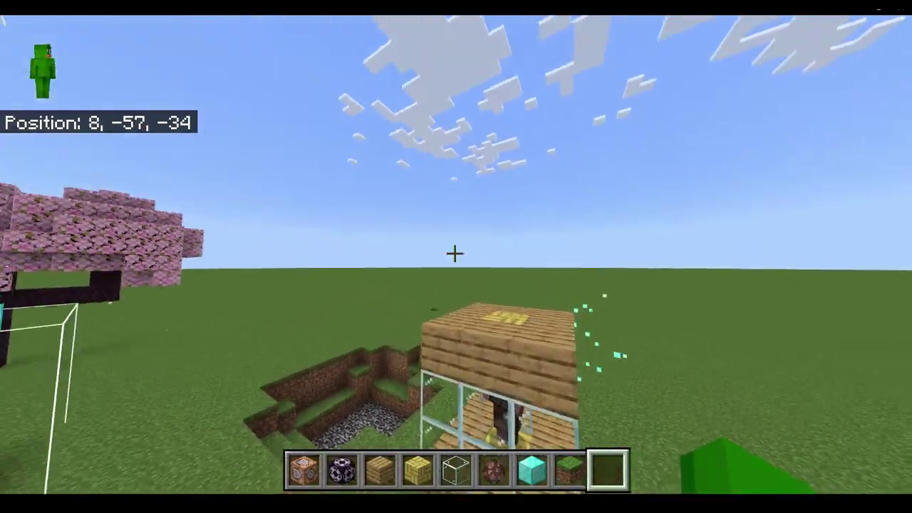
Step: Move around the original villager house and its loaded copies and compare them from several sides
{"action": "key", "text": "shift"}
{"action": "key", "text": "w"}
{"action": "key", "text": "space"}
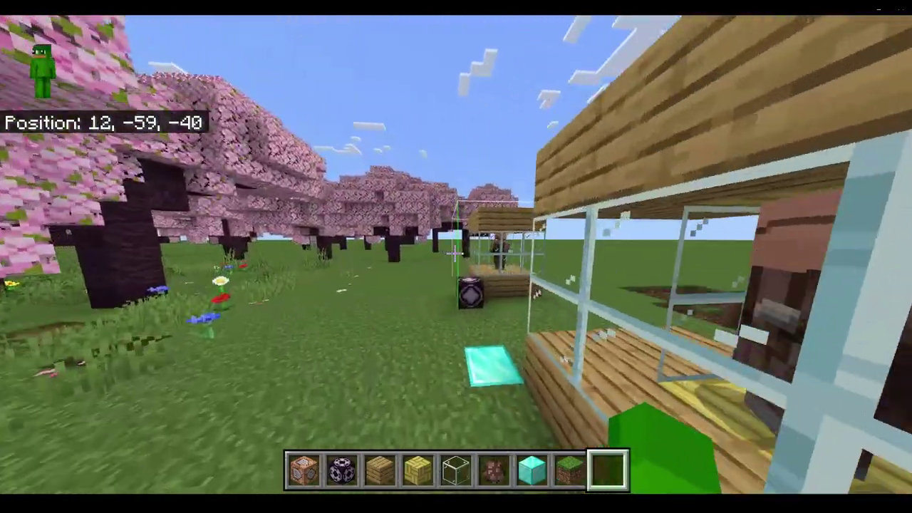
{"action": "key", "text": "s"}
{"action": "key", "text": "space"}
{"action": "key", "text": "space"}
{"action": "key", "text": "shift"}
{"action": "key", "text": "w"}
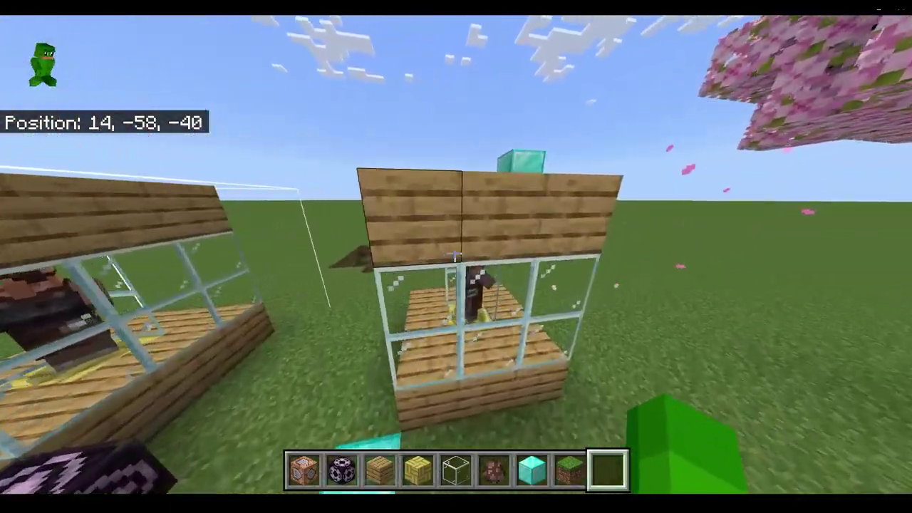
{"action": "key", "text": "s"}
{"action": "key", "text": "w"}
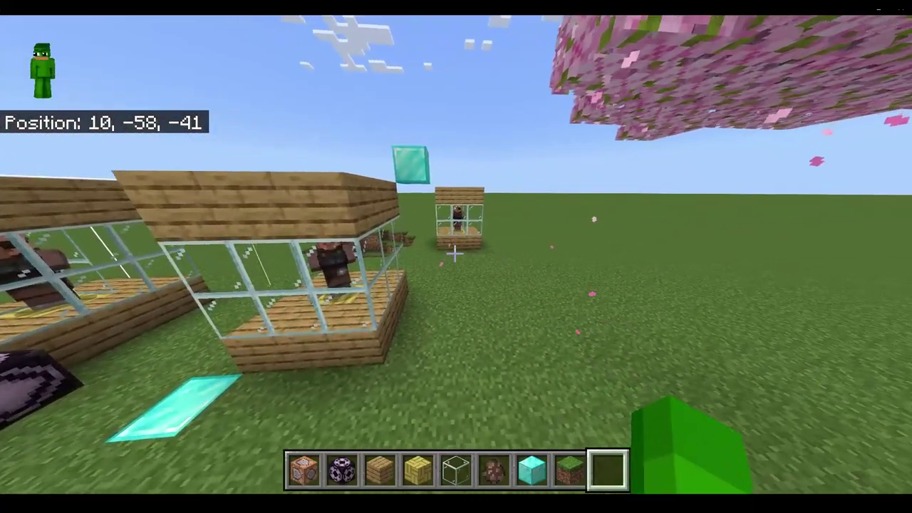
{"action": "key", "text": "w"}
{"action": "key", "text": "shift"}
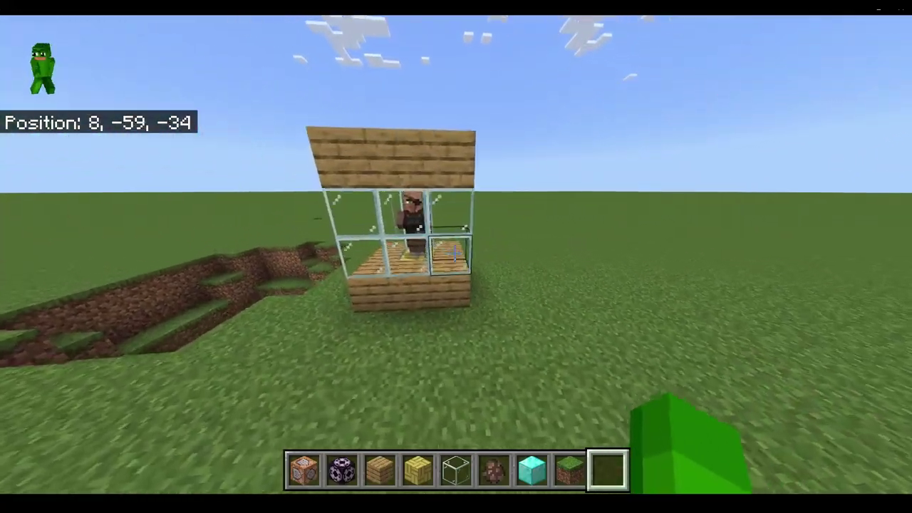
{"action": "key", "text": "w"}
{"action": "key", "text": "s"}
{"action": "key", "text": "a"}
{"action": "key", "text": "s"}
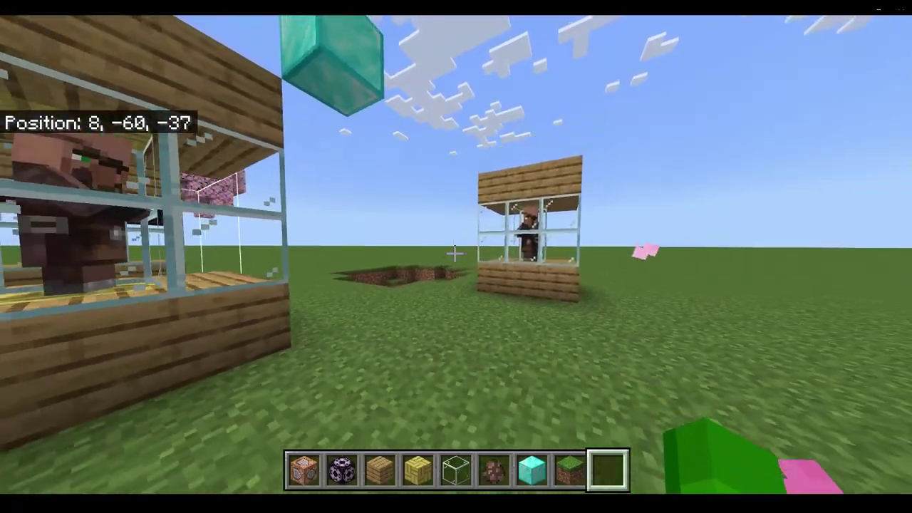
{"action": "key", "text": "a"}
{"action": "key", "text": "s"}
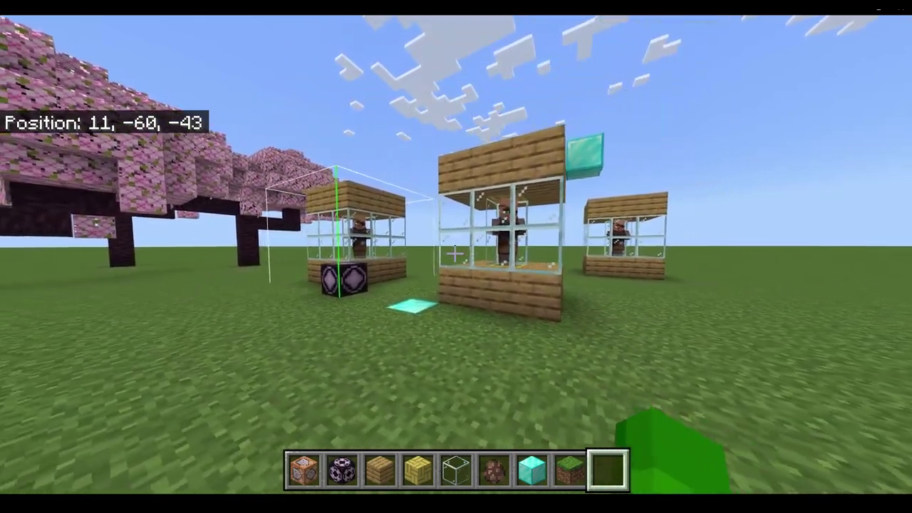
Step: Delete the saved testtube structure with the /structure delete command
{"action": "key", "text": "s"}
{"action": "key", "text": "slash"}
{"action": "type", "text": "structure "}
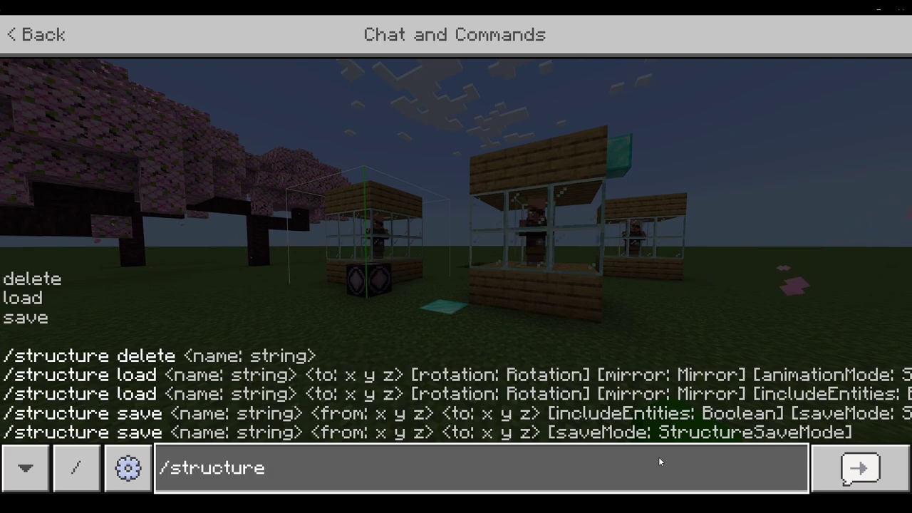
{"action": "type", "text": "de"}
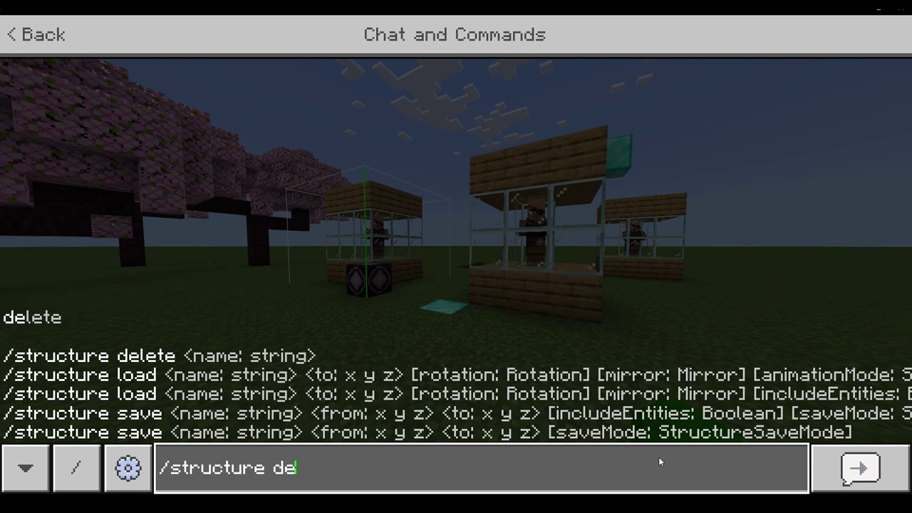
{"action": "type", "text": "lete"}
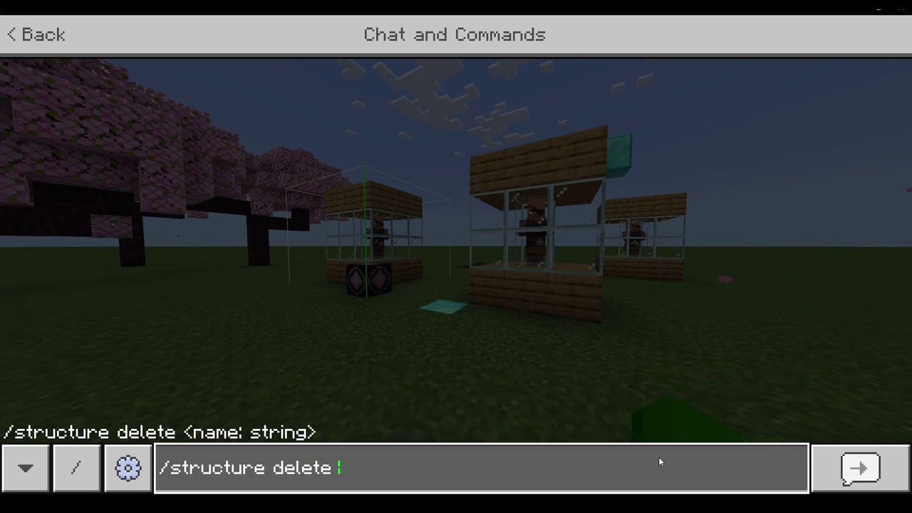
{"action": "type", "text": " testt"}
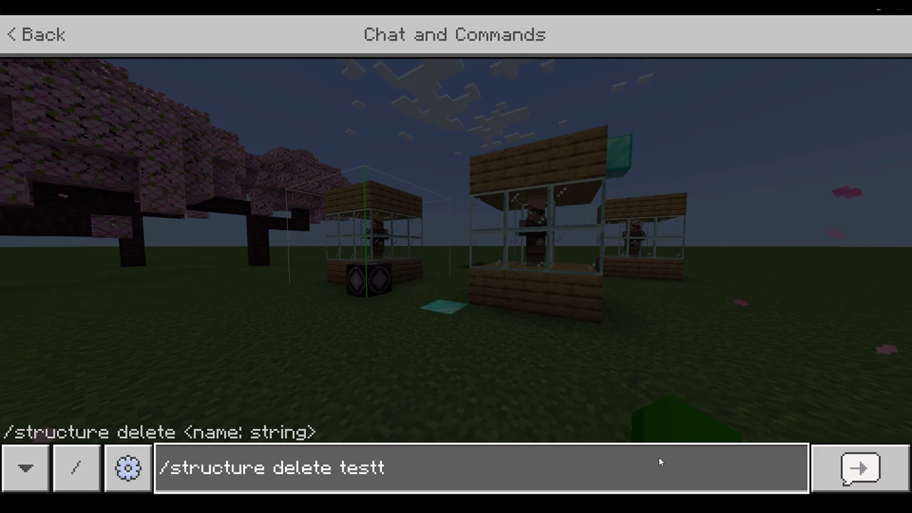
{"action": "key", "text": "Escape"}
Step: Replace a Grass Block on the open ground near the loaded house copy with a Block of Diamond
{"action": "key", "text": "w"}
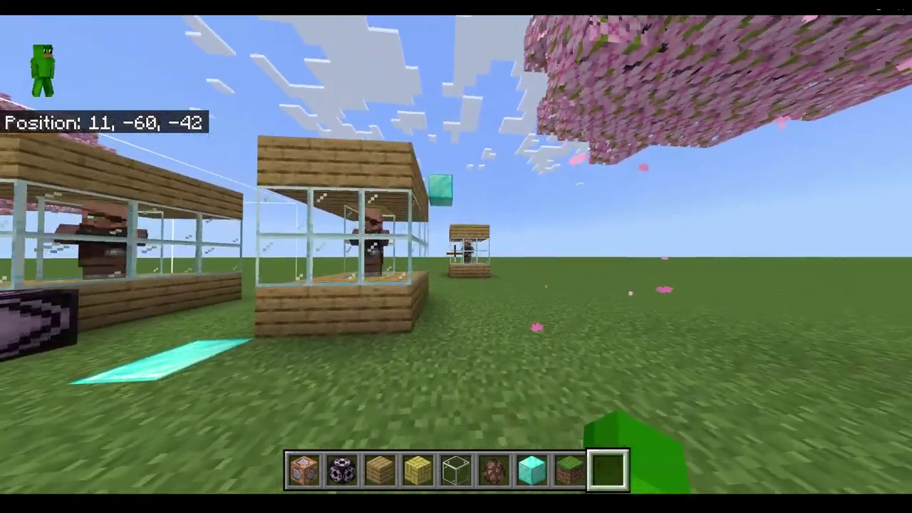
{"action": "key", "text": "w"}
{"action": "scroll", "coordinate": [454, 254], "scroll_direction": "up", "scroll_amount": 3}
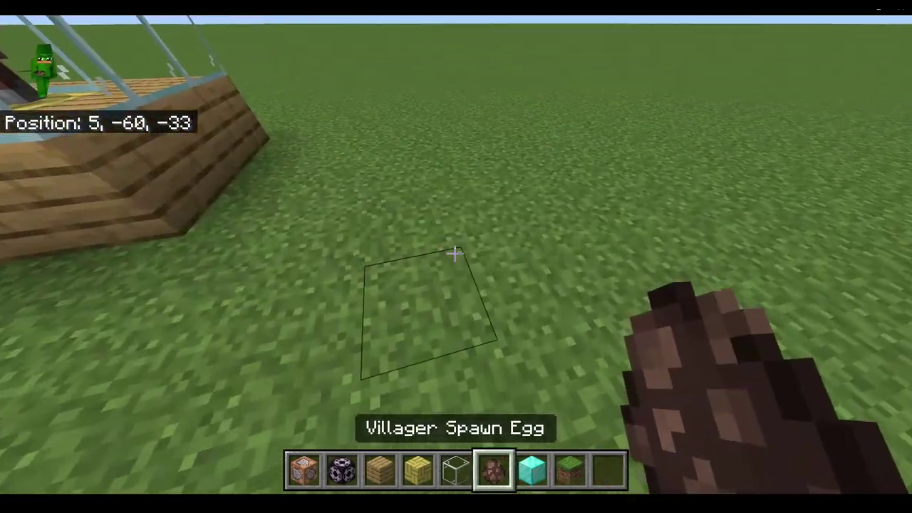
{"action": "left_click", "coordinate": [455, 254]}
{"action": "scroll", "coordinate": [455, 254], "scroll_direction": "down", "scroll_amount": 1}
{"action": "right_click", "coordinate": [455, 254]}
{"action": "scroll", "coordinate": [454, 254], "scroll_direction": "down", "scroll_amount": 1}
Step: Try to load the deleted structure at the new diamond marker with /structure load testtube 4 -61 -32
{"action": "key", "text": "slash"}
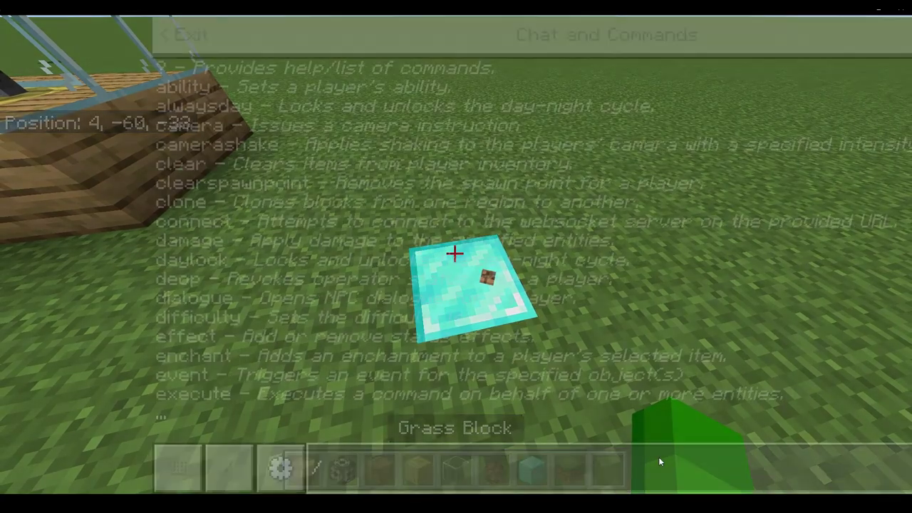
{"action": "type", "text": "structure load testtube 4 -61 -32"}
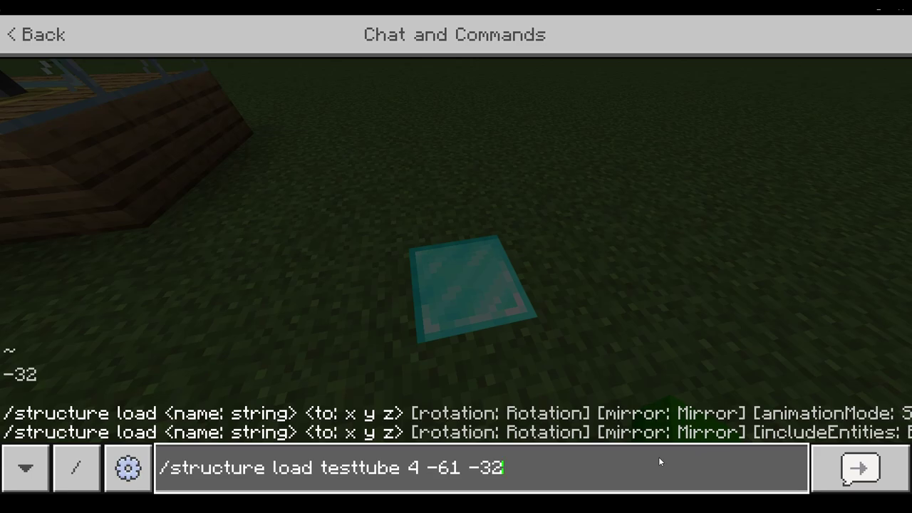
{"action": "key", "text": "Return"}
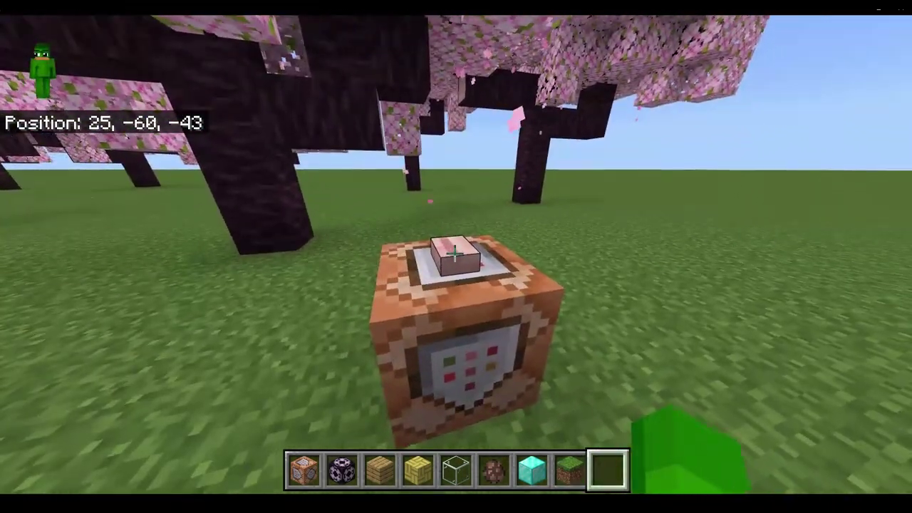
Step: Trigger the button on top of the command block near the cherry trees to run its command
{"action": "right_click", "coordinate": [454, 253]}
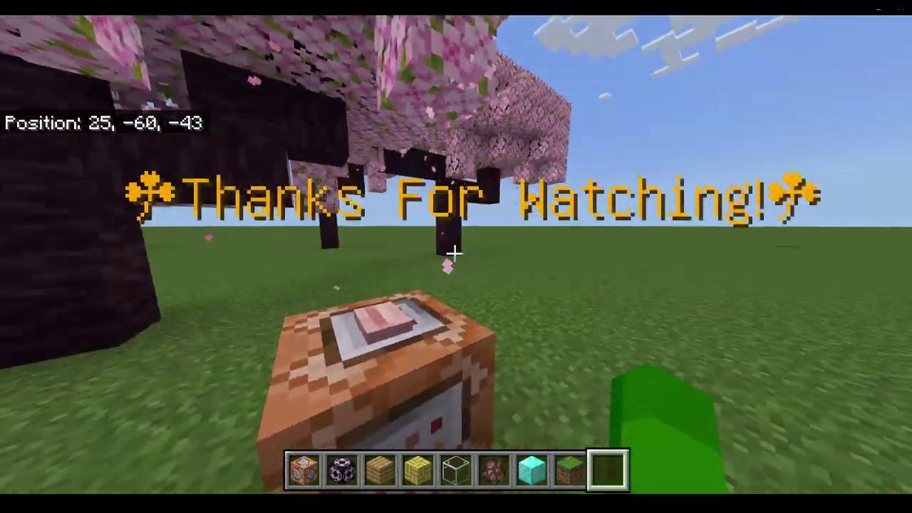